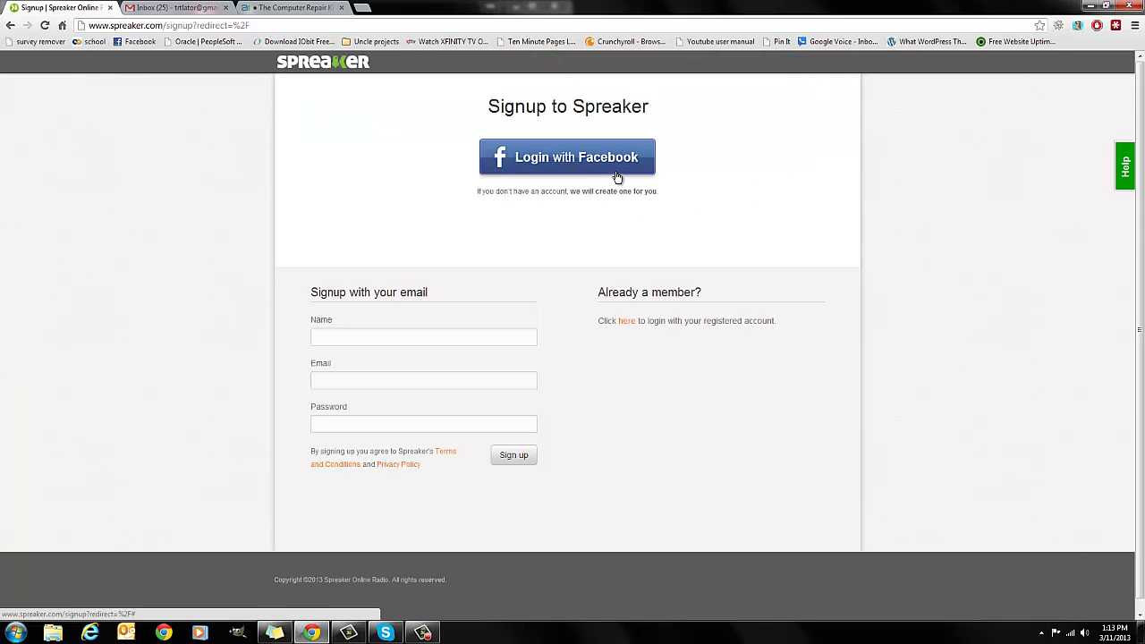
- Sign up for Spreaker by e-mail with the account holder's name, e-mail address and password
left_click(415, 335)
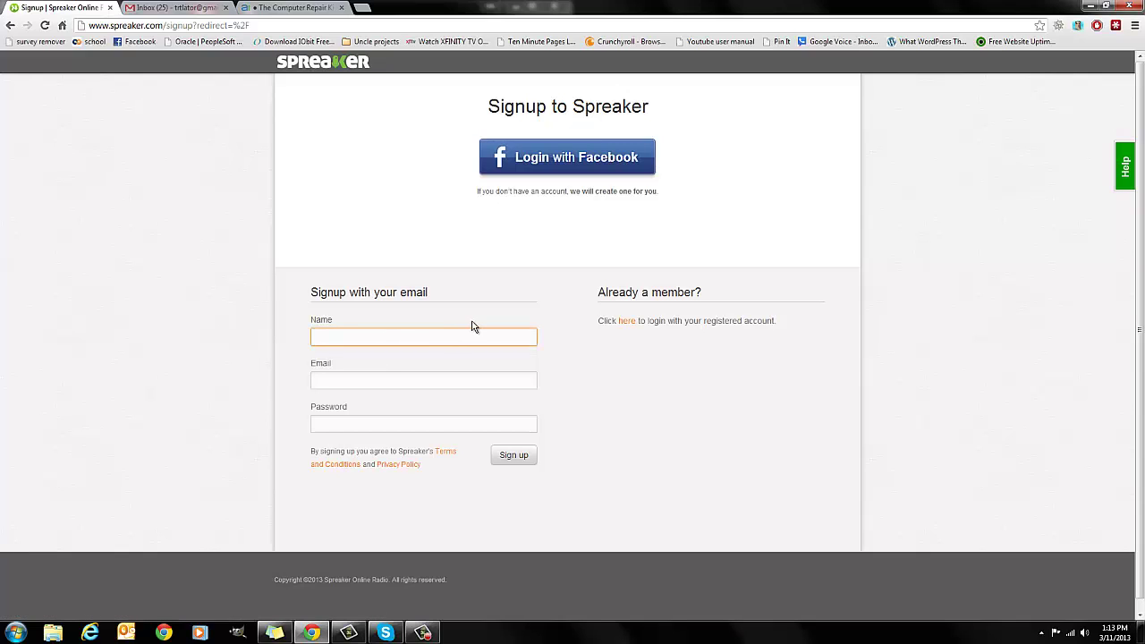
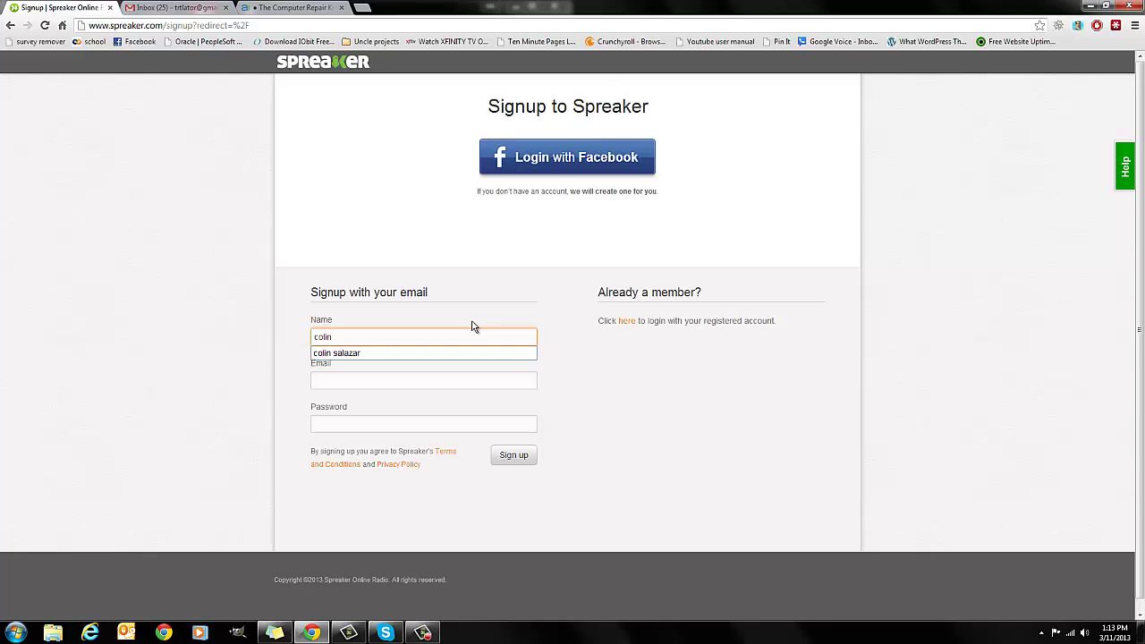
key("Down")
key("Tab")
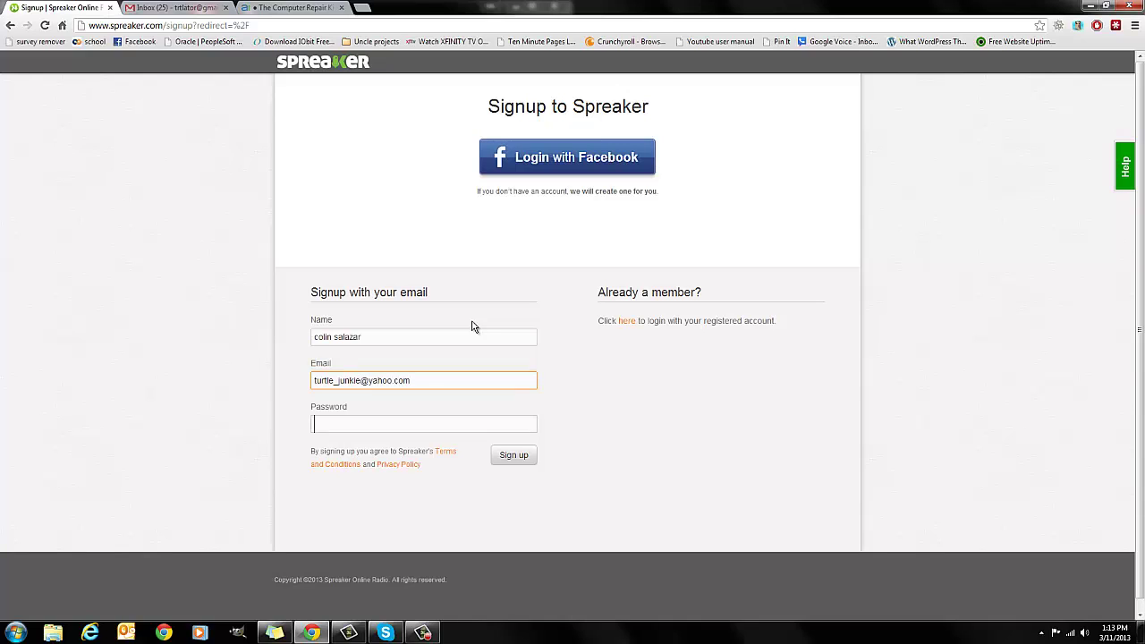
type("••")
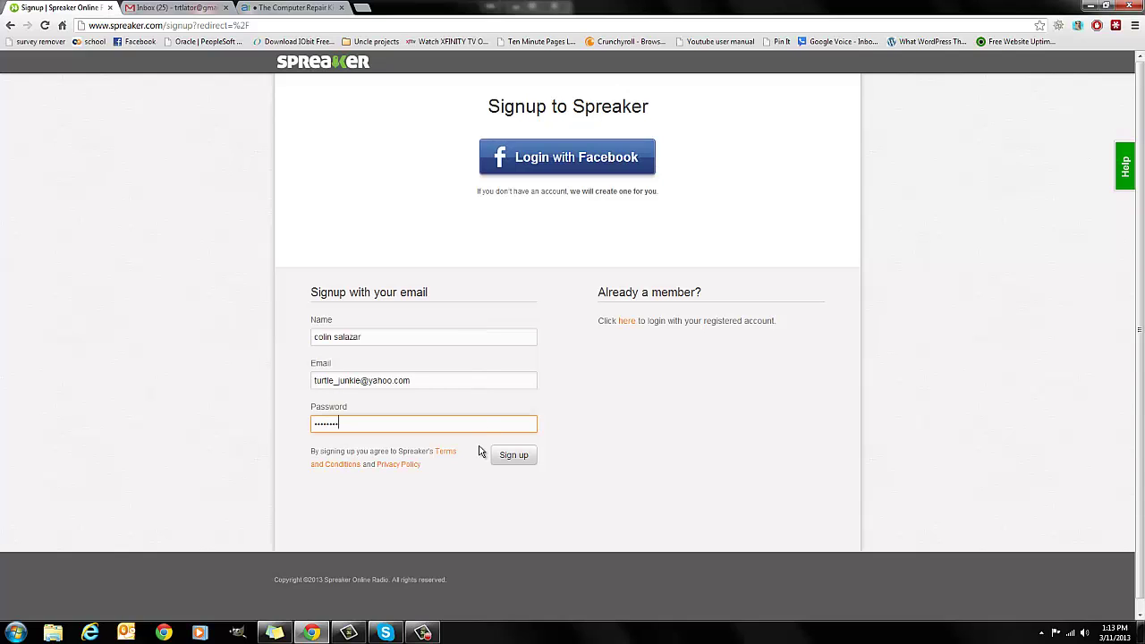
left_click(513, 458)
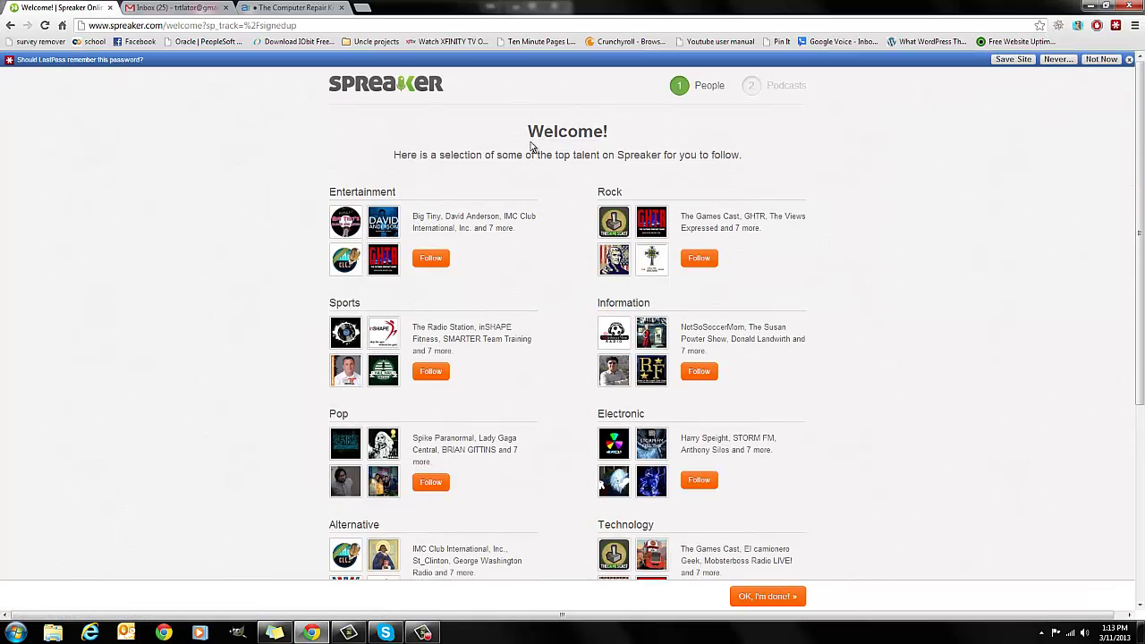
- Scroll past the suggested talent on the Welcome page and finish with OK, I'm done
left_click_drag(525, 141, 789, 143)
left_click(822, 189)
scroll(572, 331, "down", 3)
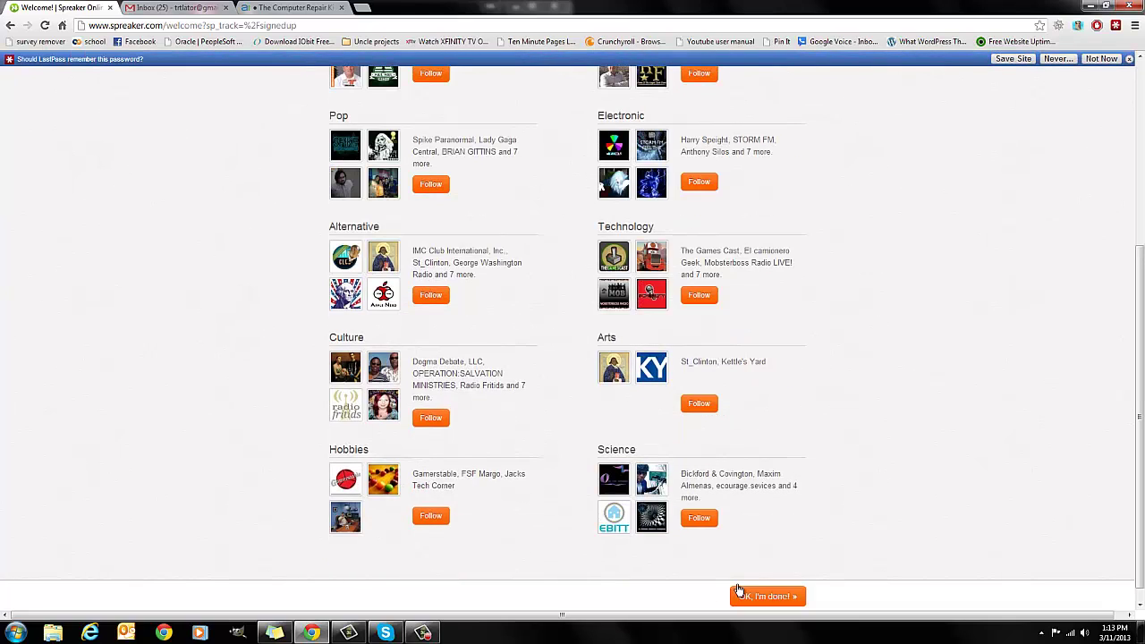
scroll(841, 391, "down", 1)
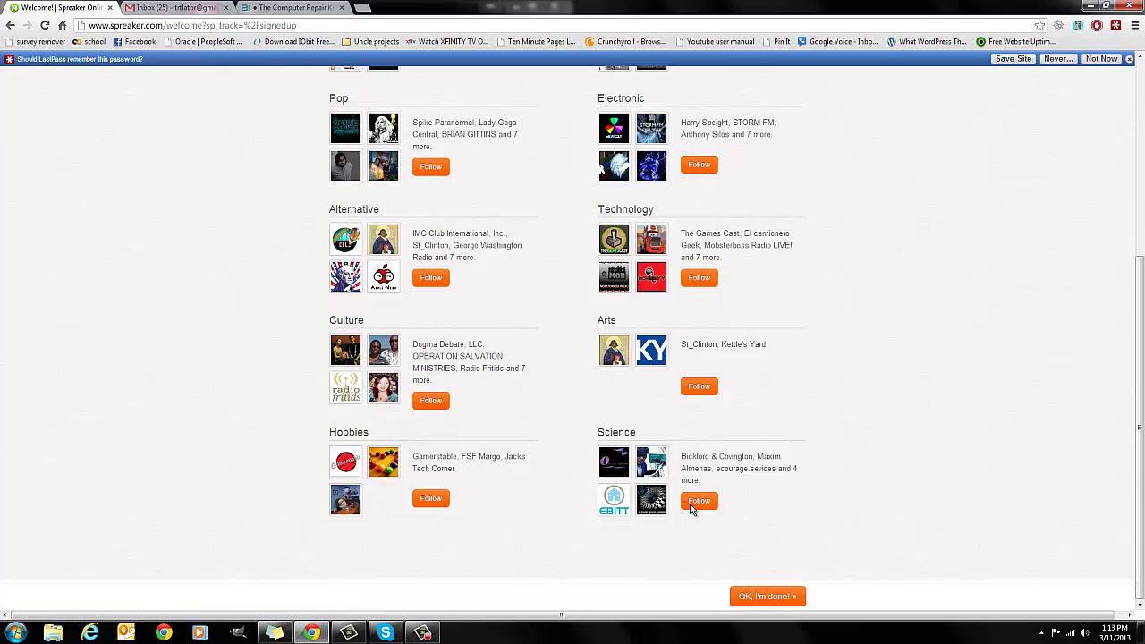
left_click(757, 597)
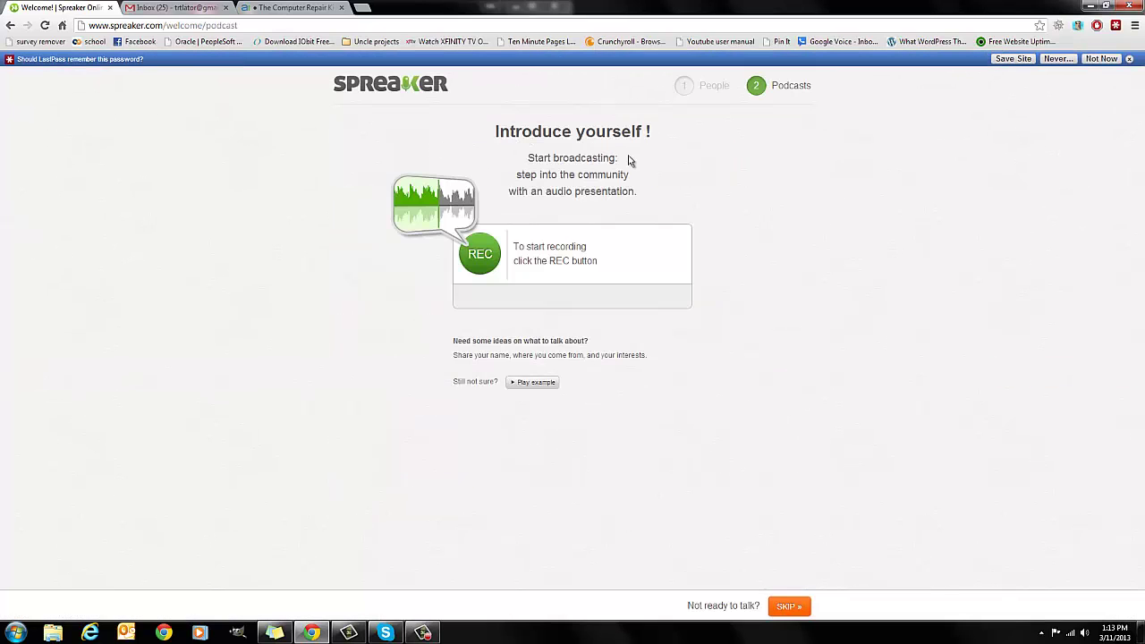
- Skip the audio introduction and review the dashboard's 10-hour Free Speech plan details
left_click(798, 607)
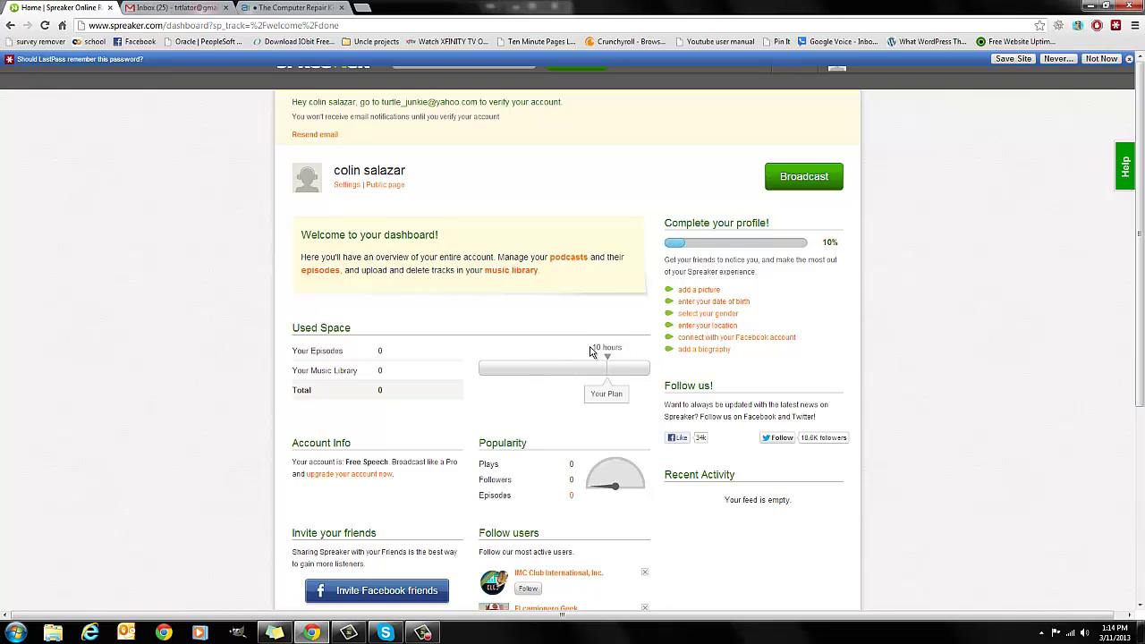
left_click_drag(591, 351, 625, 346)
left_click(464, 434)
left_click_drag(339, 461, 418, 460)
left_click(435, 497)
scroll(412, 505, "down", 1)
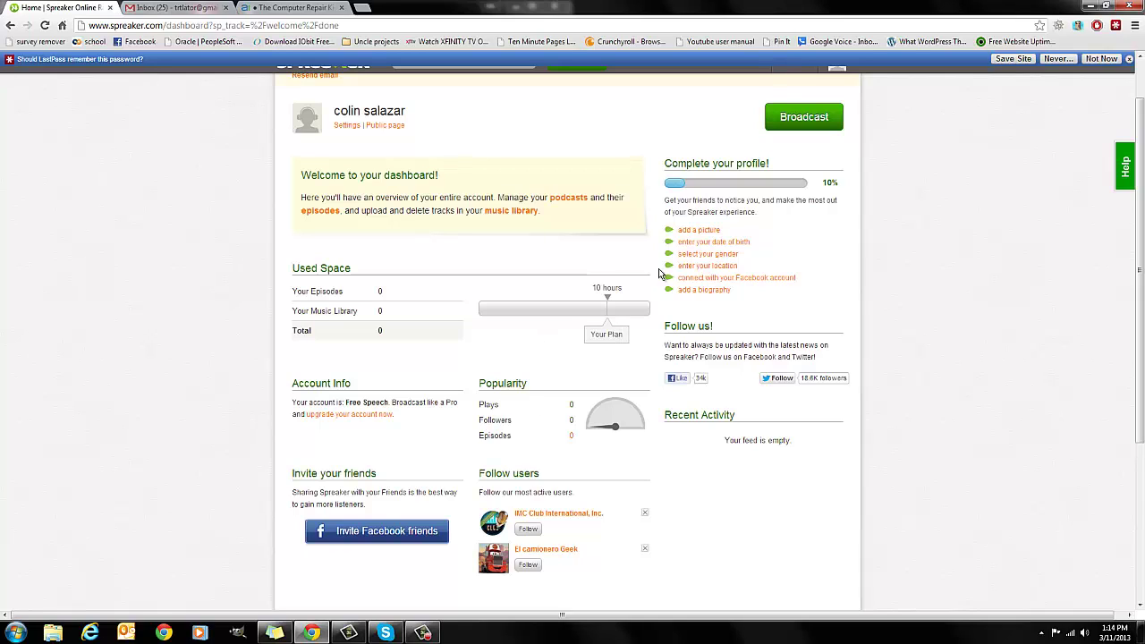
- Upload bunny and turtle.PNG from the computer as a new profile image
left_click(697, 229)
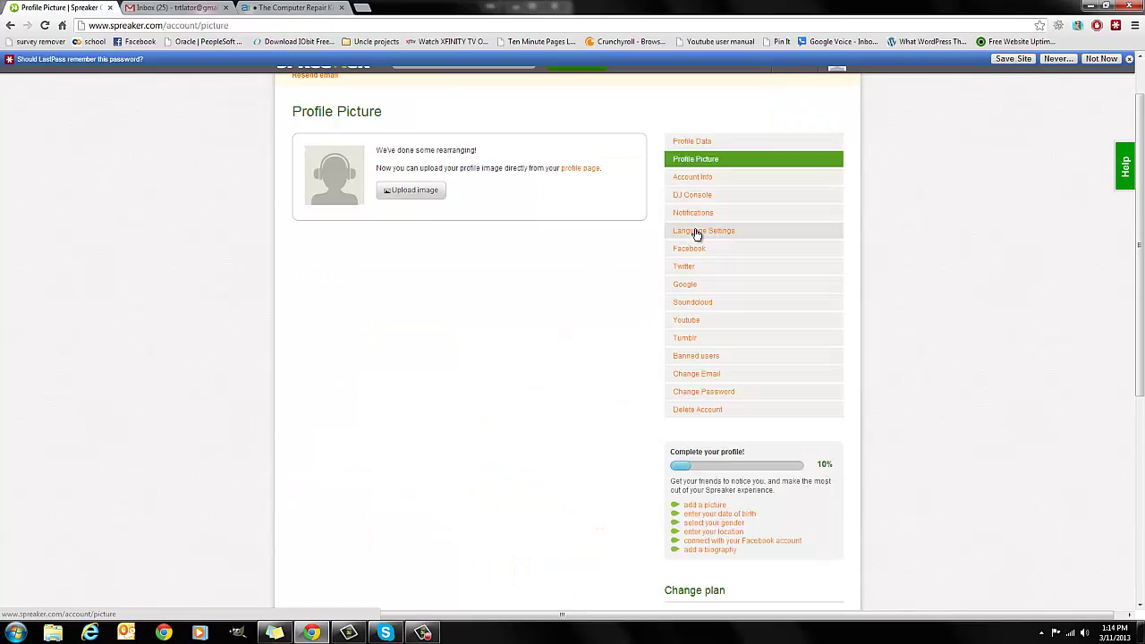
left_click(412, 250)
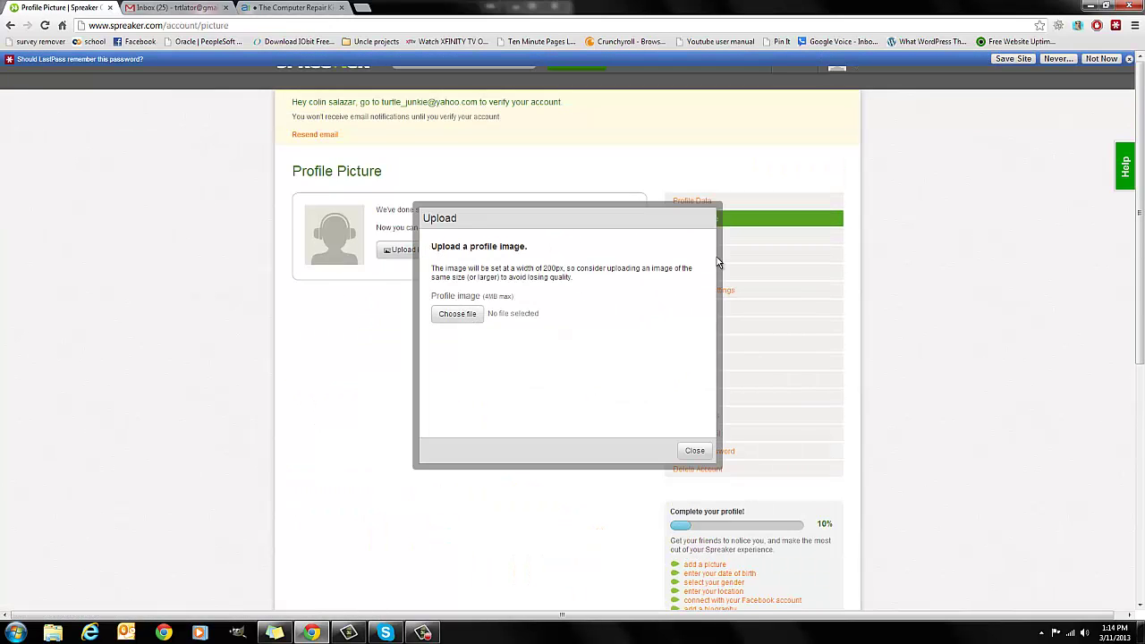
left_click(454, 314)
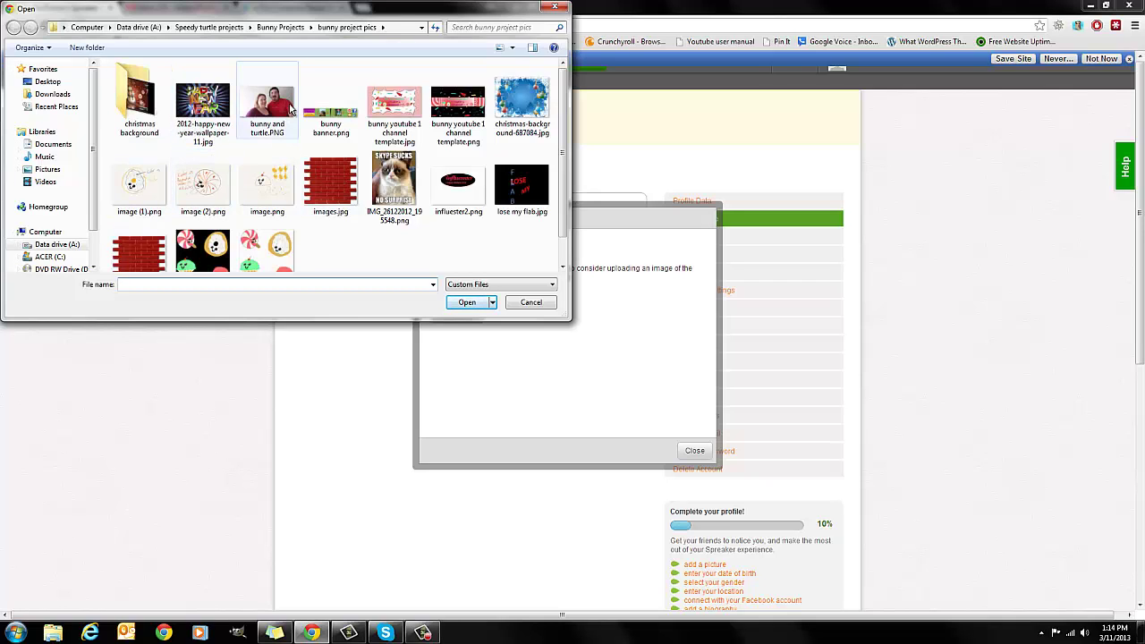
double_click(288, 107)
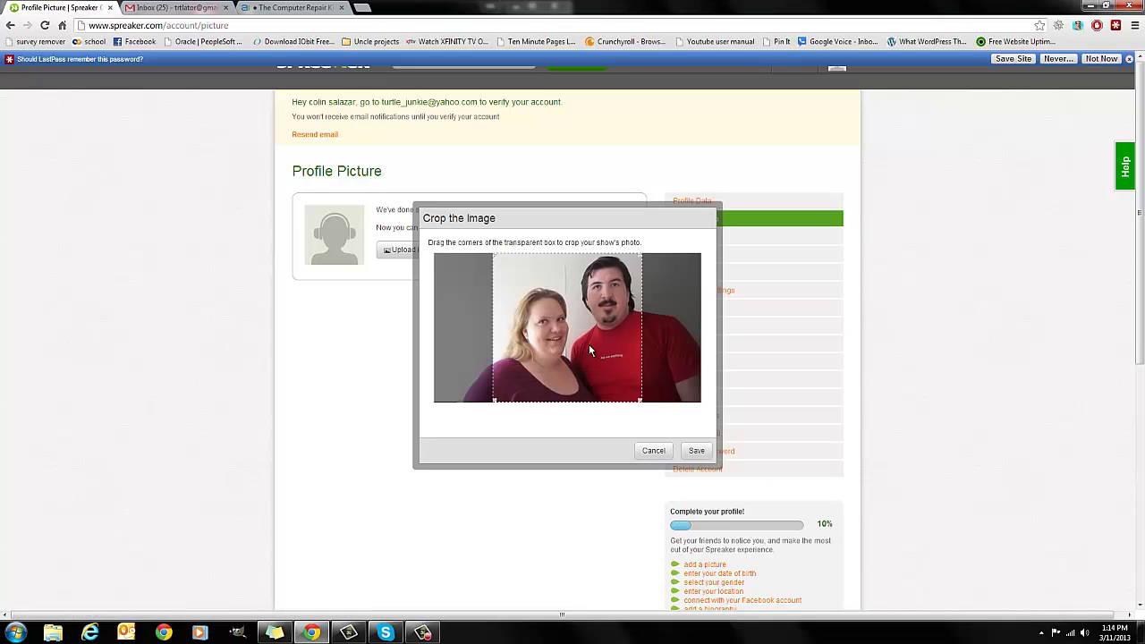
- Crop the photo to include both people and save it as the profile picture
left_click_drag(589, 345, 675, 358)
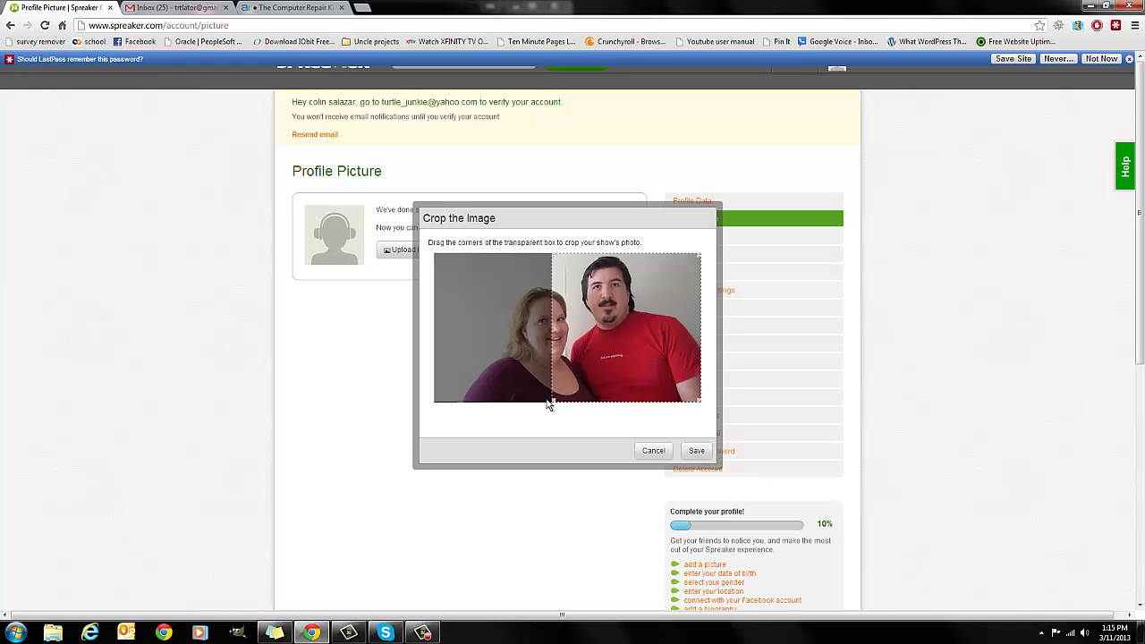
left_click_drag(552, 400, 591, 363)
left_click_drag(651, 324, 623, 301)
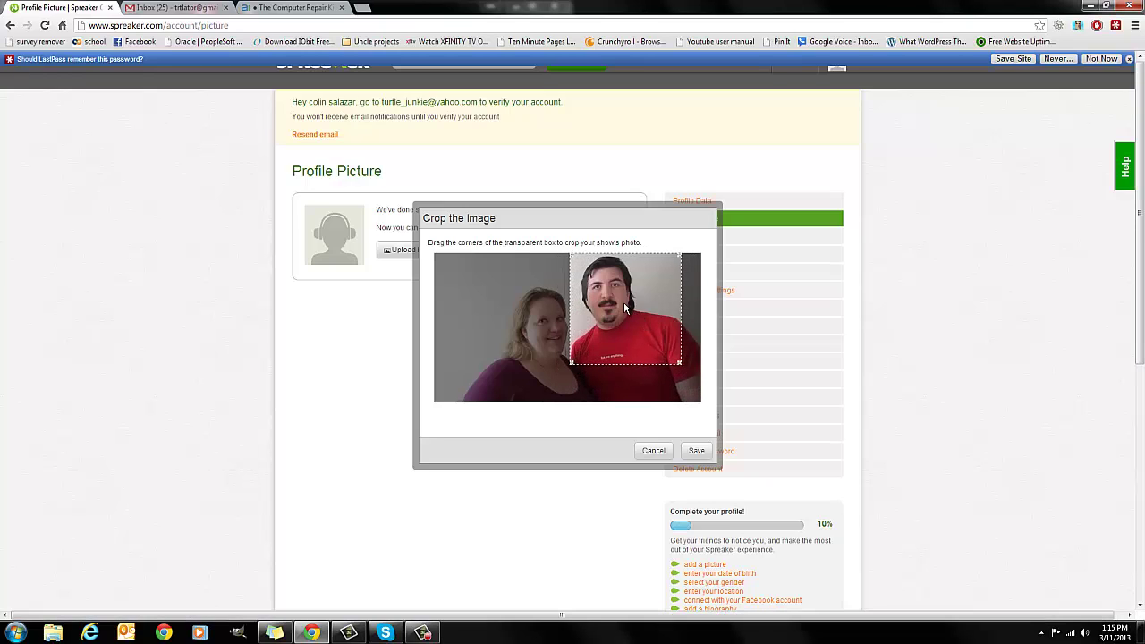
left_click_drag(563, 362, 507, 396)
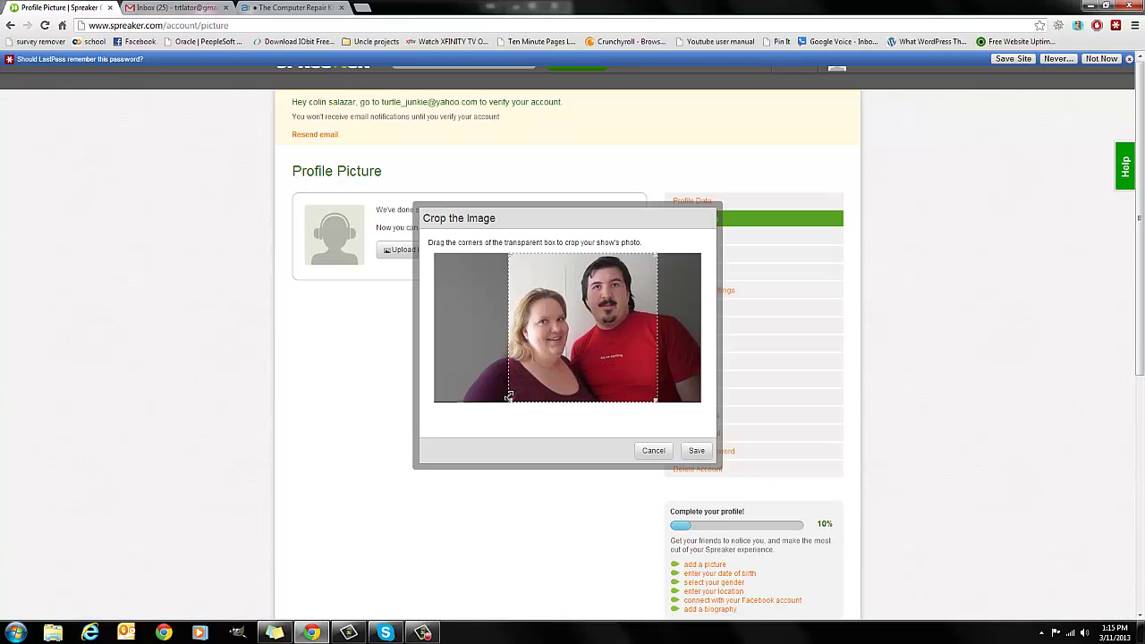
left_click(694, 450)
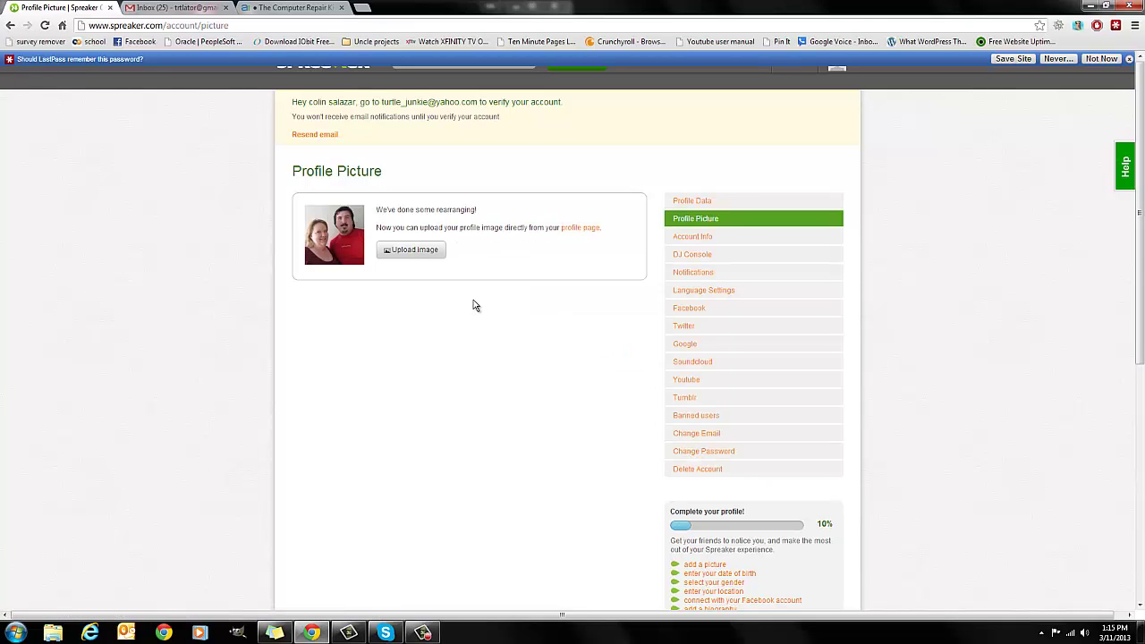
- Look through the Account Info, DJ Console and Notifications settings pages
left_click(707, 240)
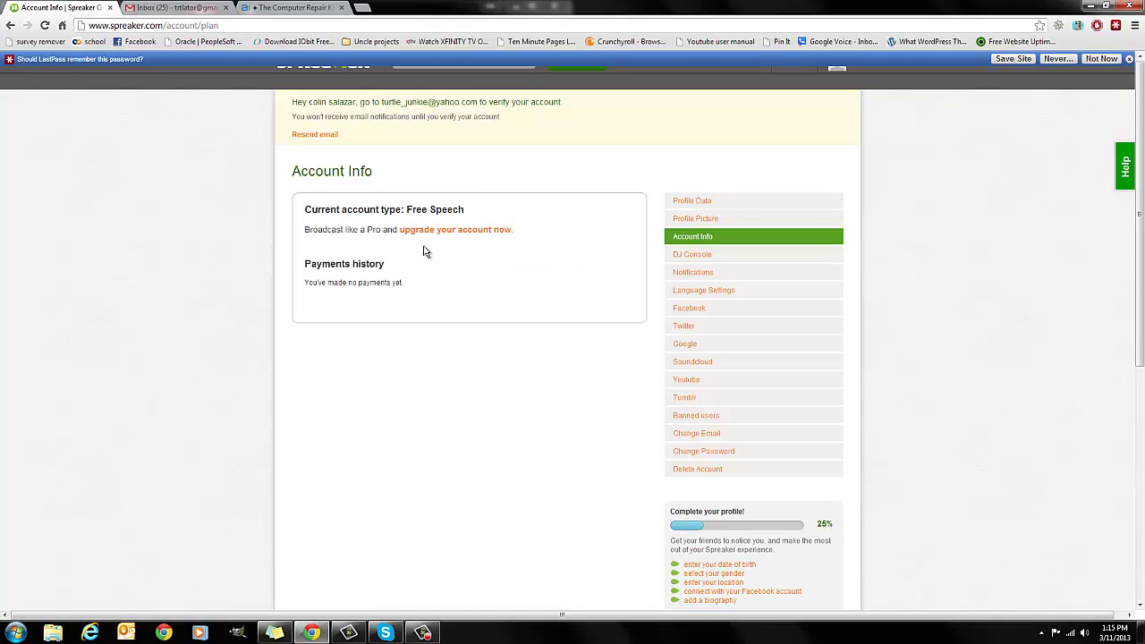
left_click(684, 254)
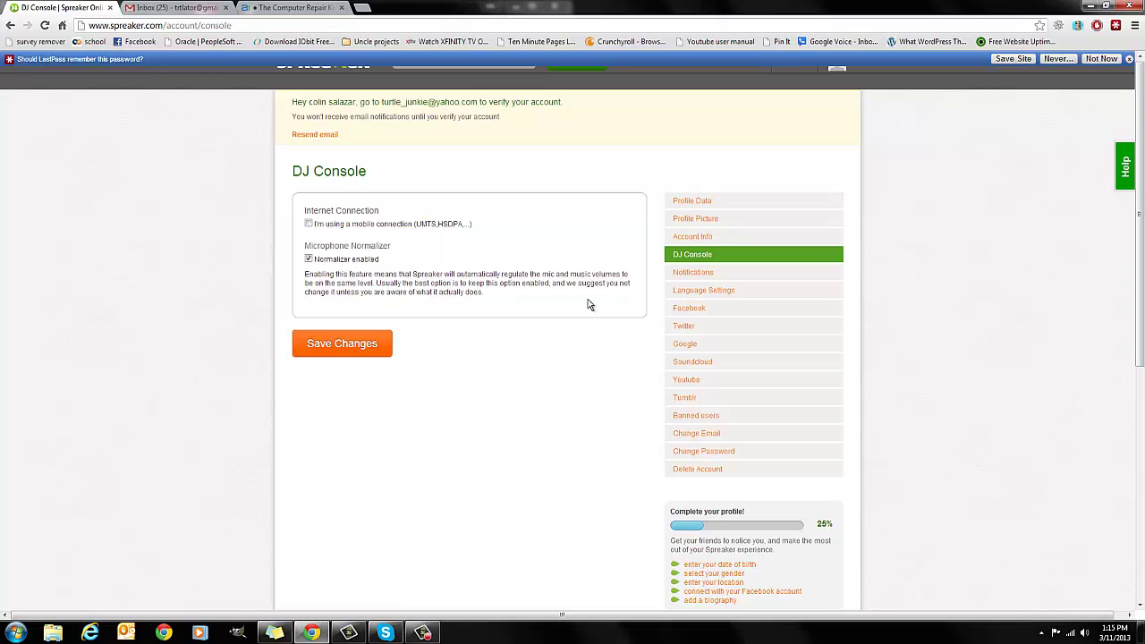
left_click(711, 279)
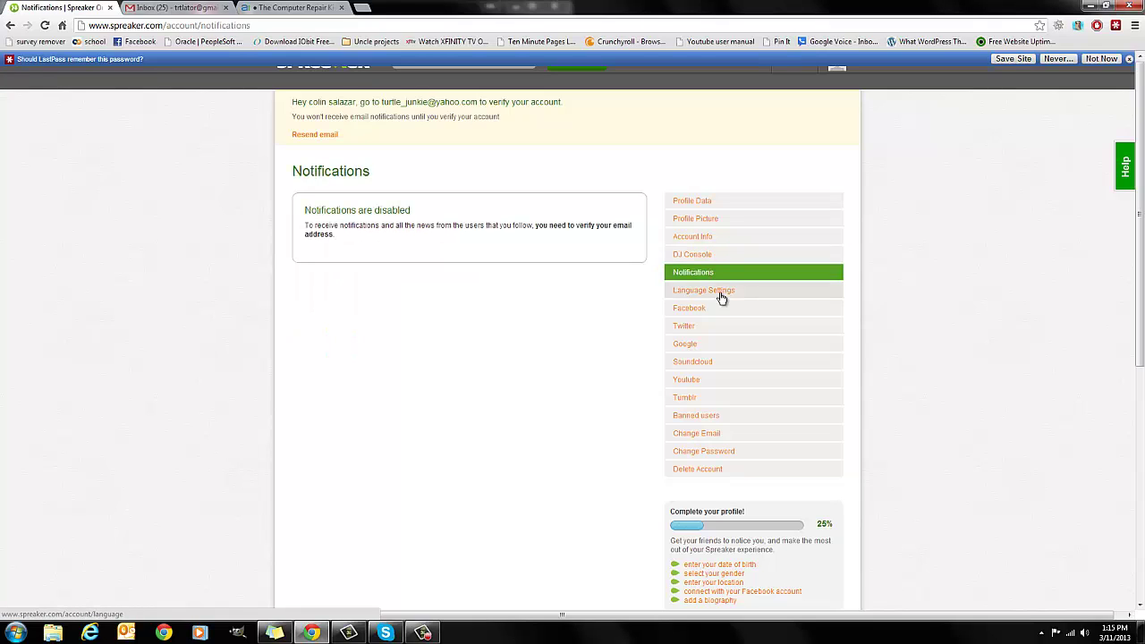
left_click_drag(355, 225, 527, 223)
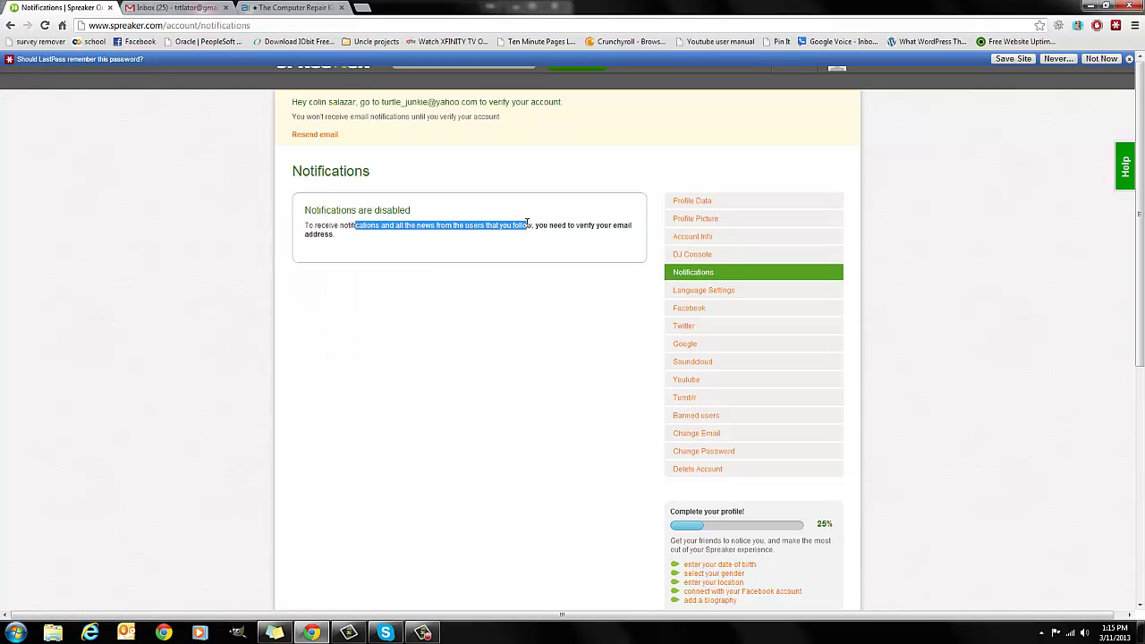
left_click(515, 240)
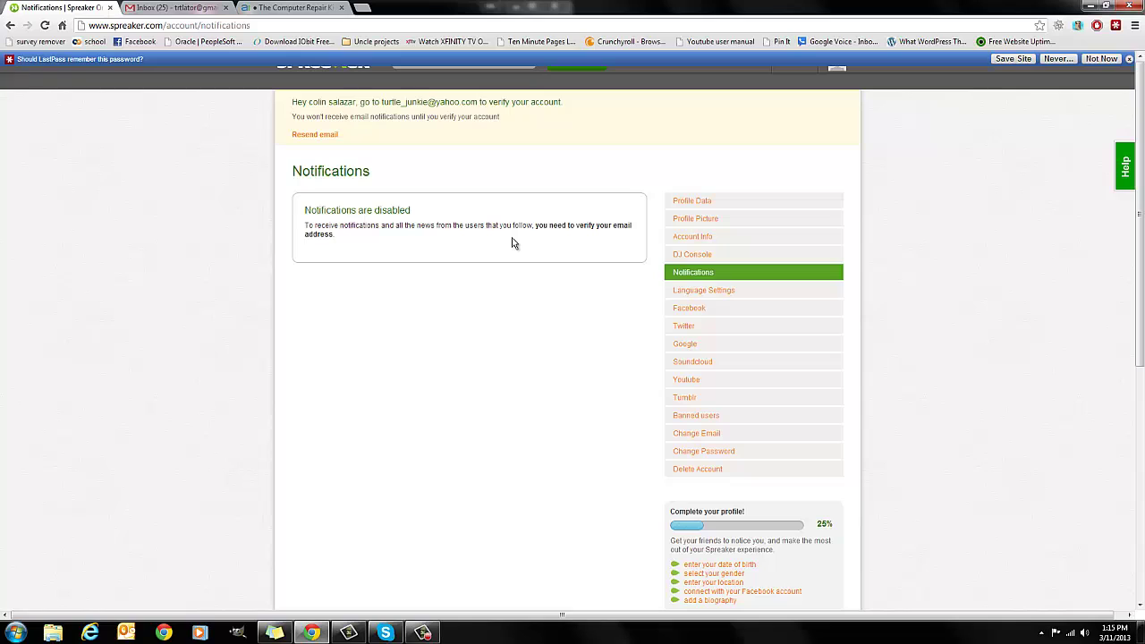
- Keep the content language on Auto-detected, then view the Facebook connection page
left_click(747, 295)
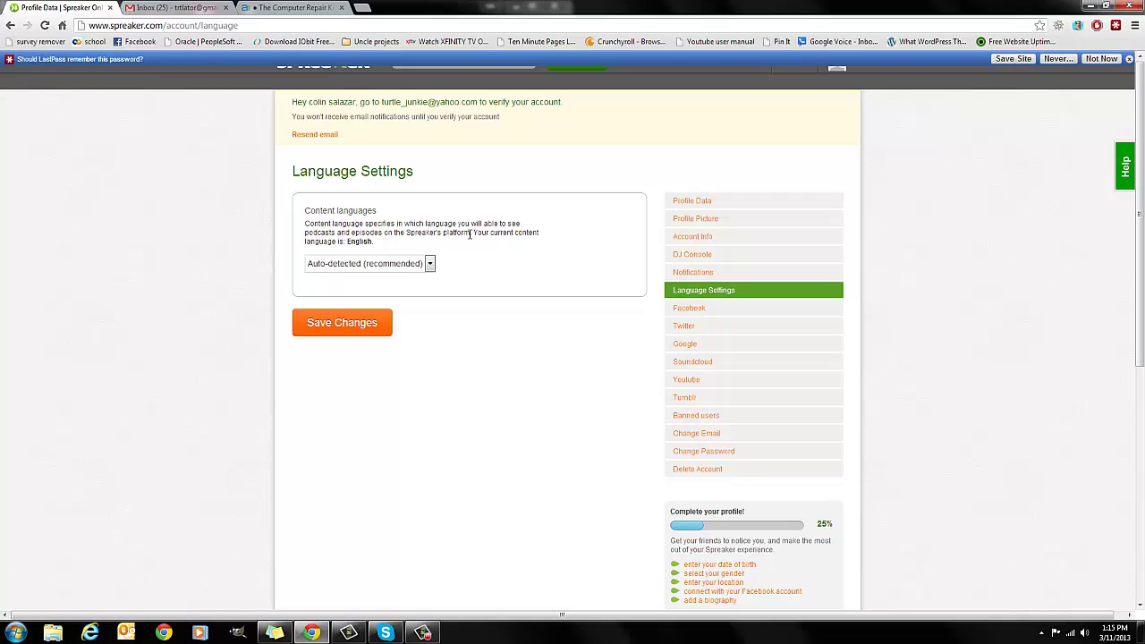
left_click(430, 262)
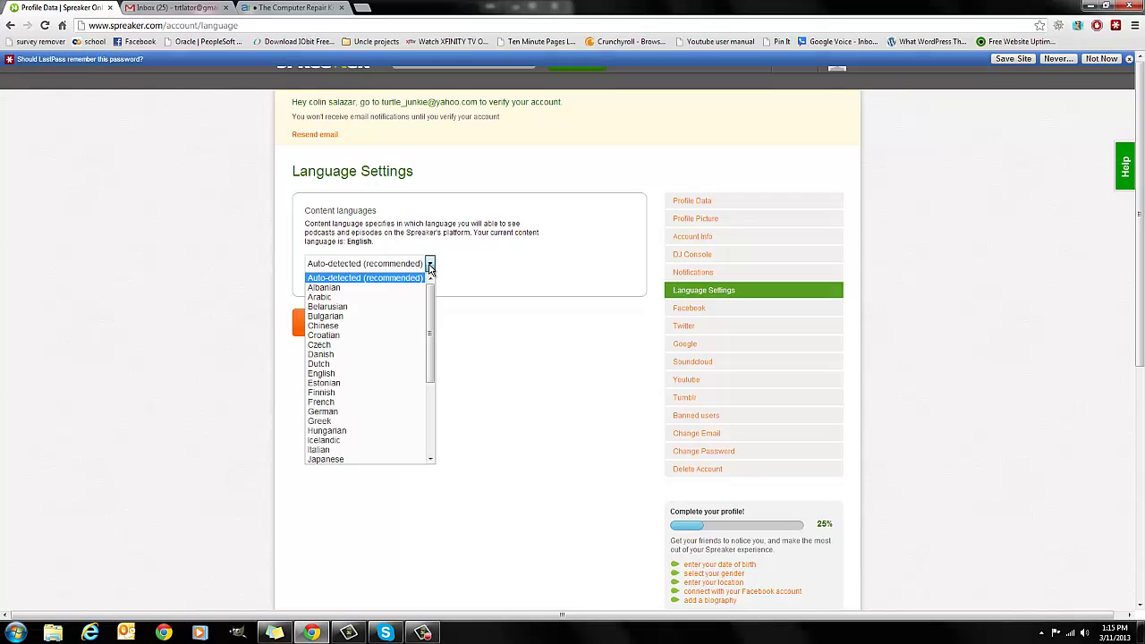
mouse_move(430, 302)
left_mouse_down()
mouse_move(431, 403)
mouse_move(430, 282)
left_mouse_up()
left_click(391, 280)
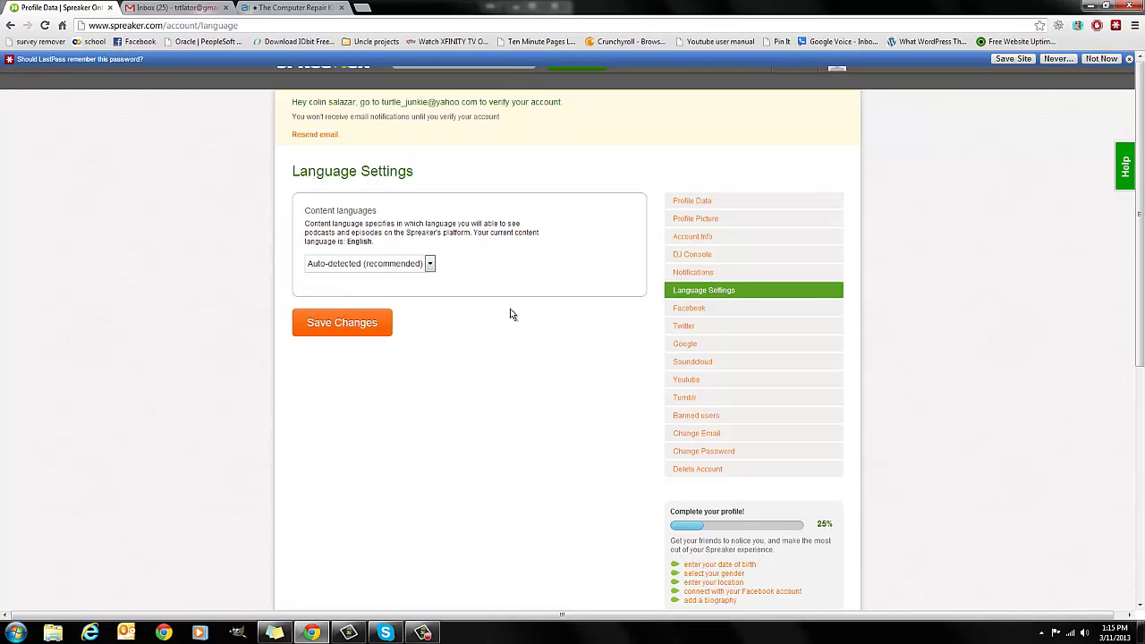
left_click(705, 310)
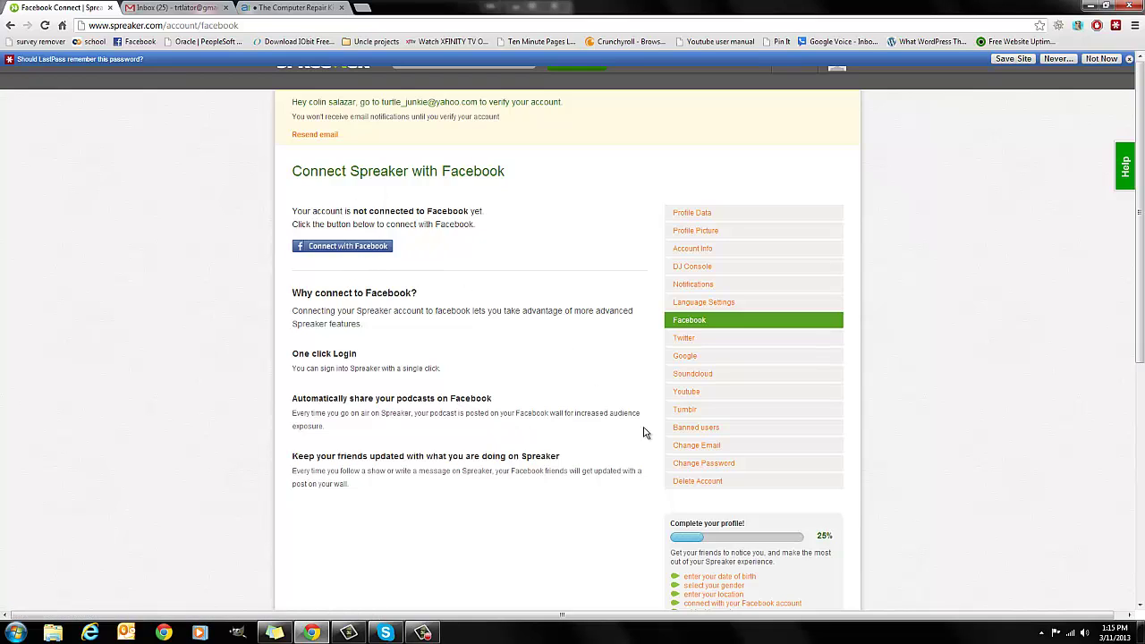
- Look over the Facebook, Twitter and Google connection settings
left_click_drag(293, 398, 492, 399)
left_click(426, 445)
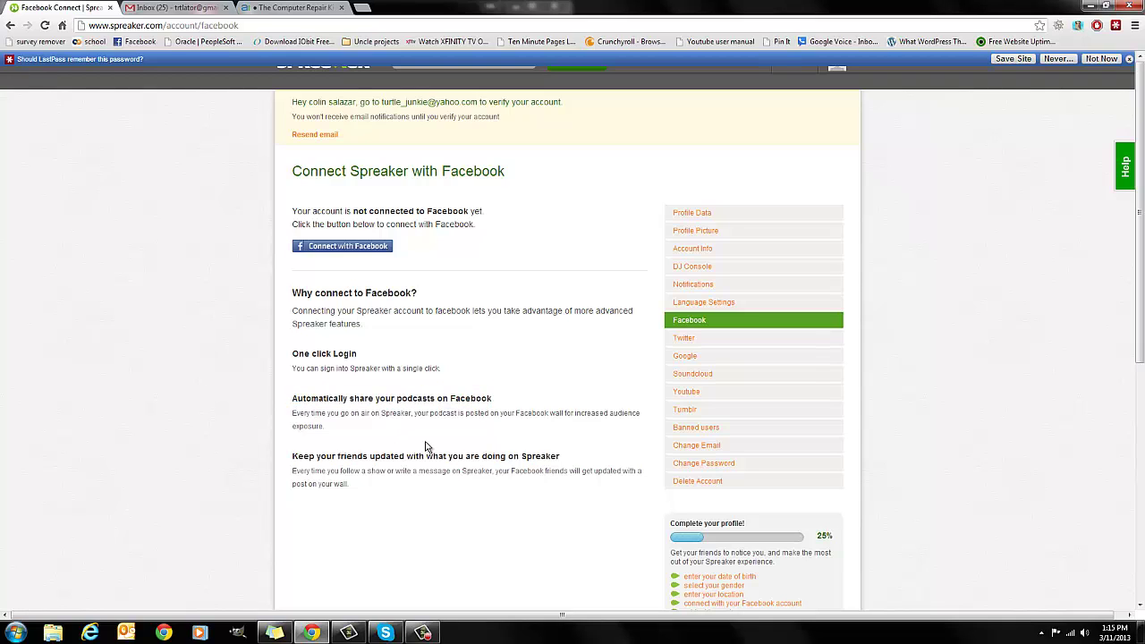
left_click(706, 346)
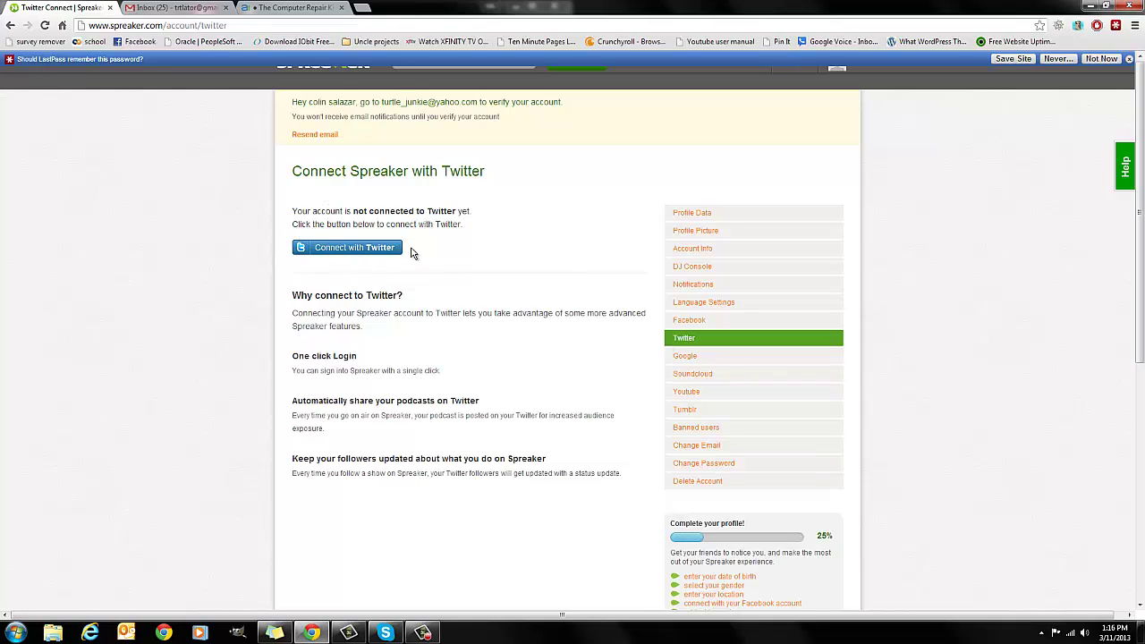
left_click(709, 363)
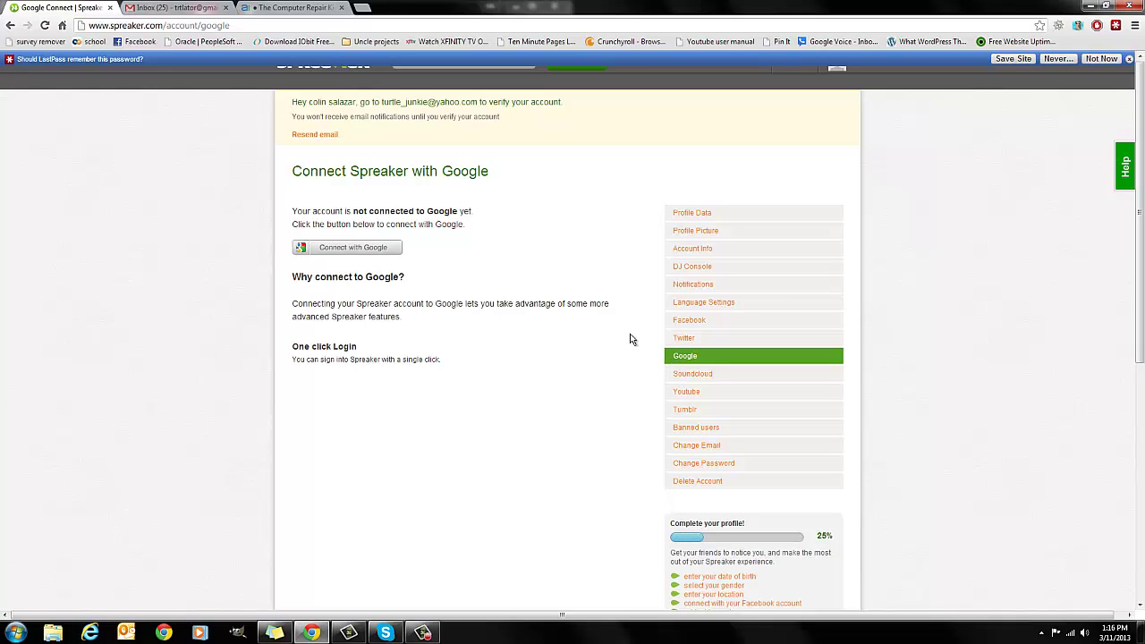
- Check the Soundcloud, Youtube and Tumblr connections, then the empty Banned users page
left_click(714, 373)
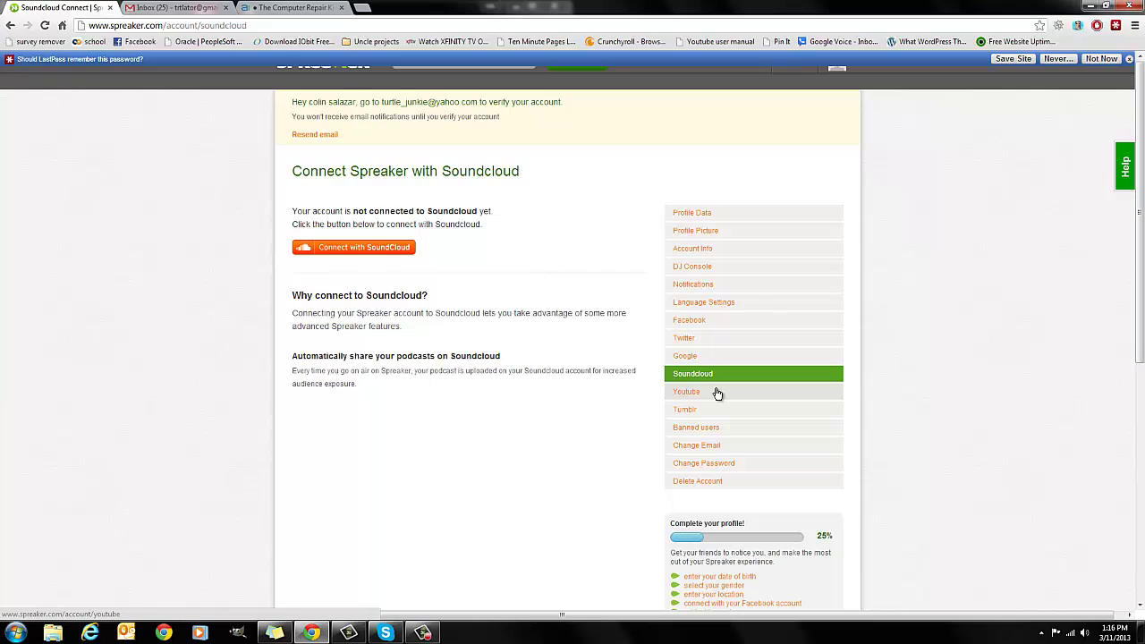
left_click(716, 392)
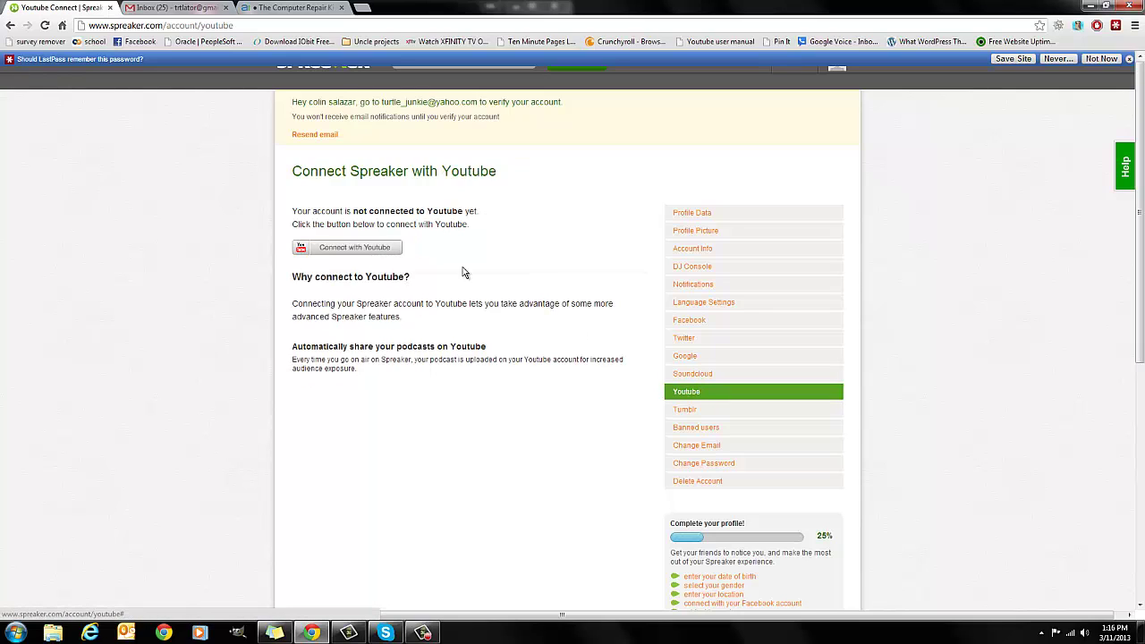
left_click(708, 411)
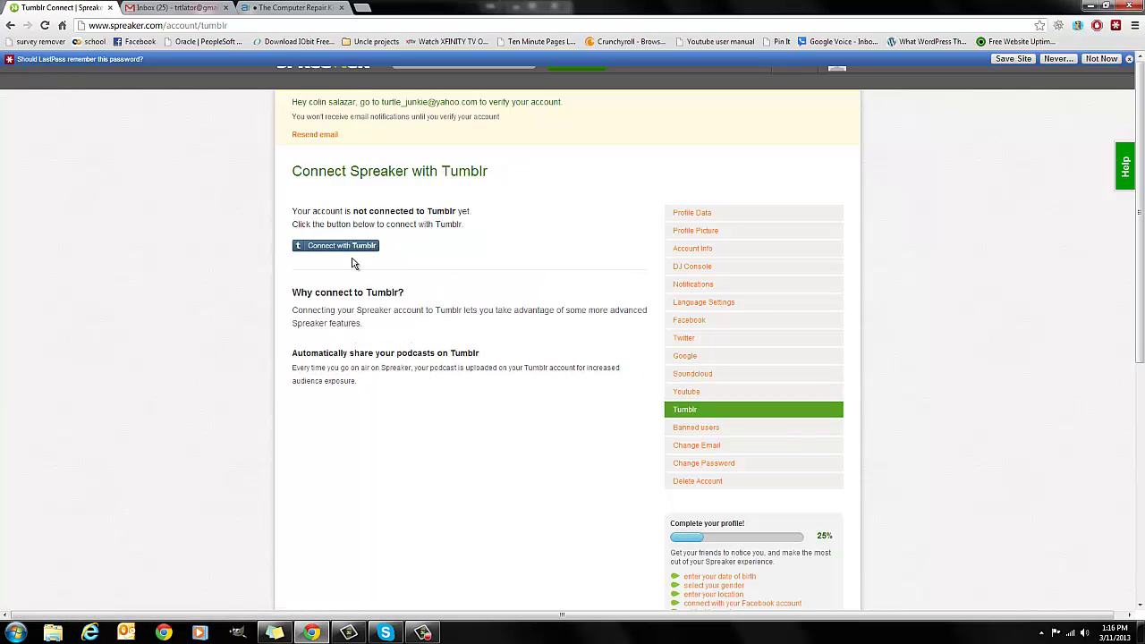
left_click(716, 438)
left_click_drag(408, 235, 581, 236)
left_click(493, 381)
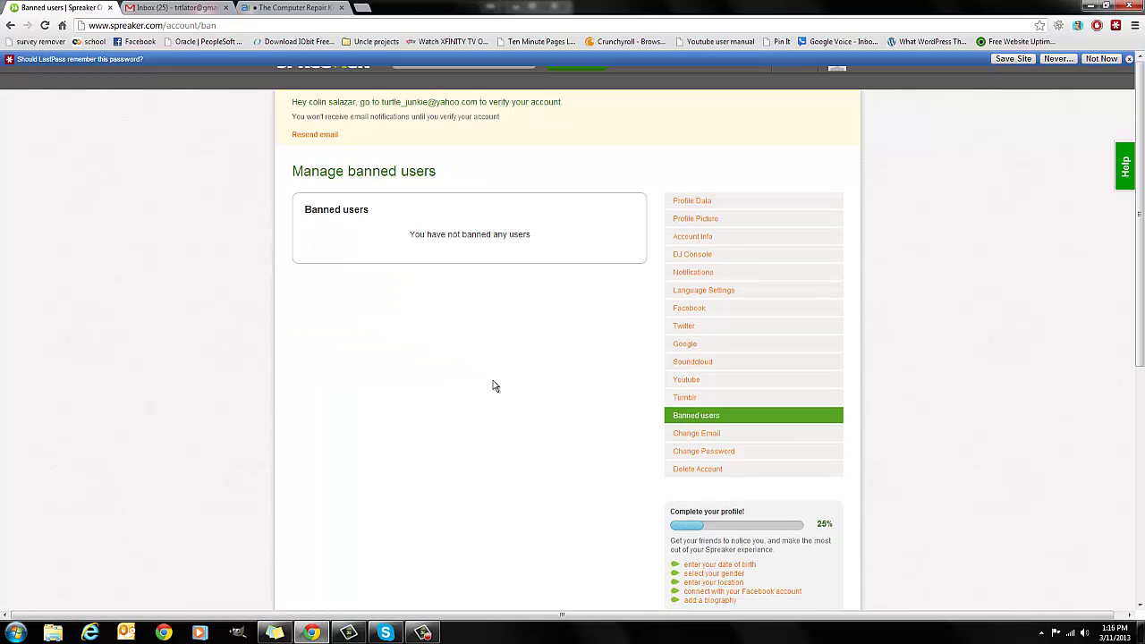
- Review the Change Email, Change Password and Delete Account pages, then open Profile Data
left_click(691, 436)
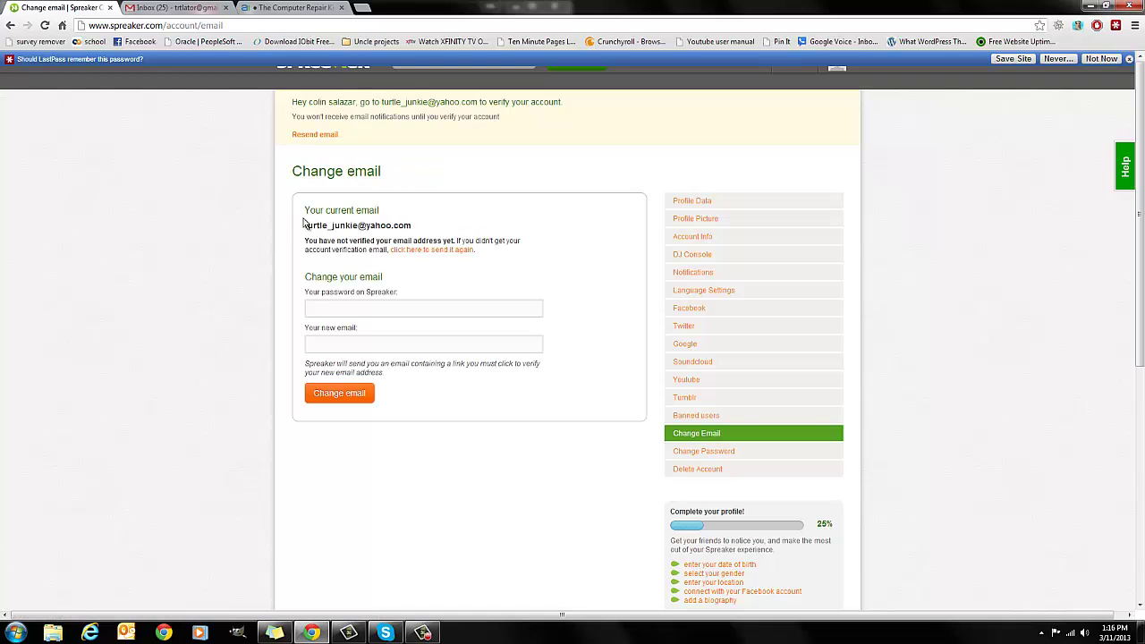
left_click_drag(410, 280, 417, 283)
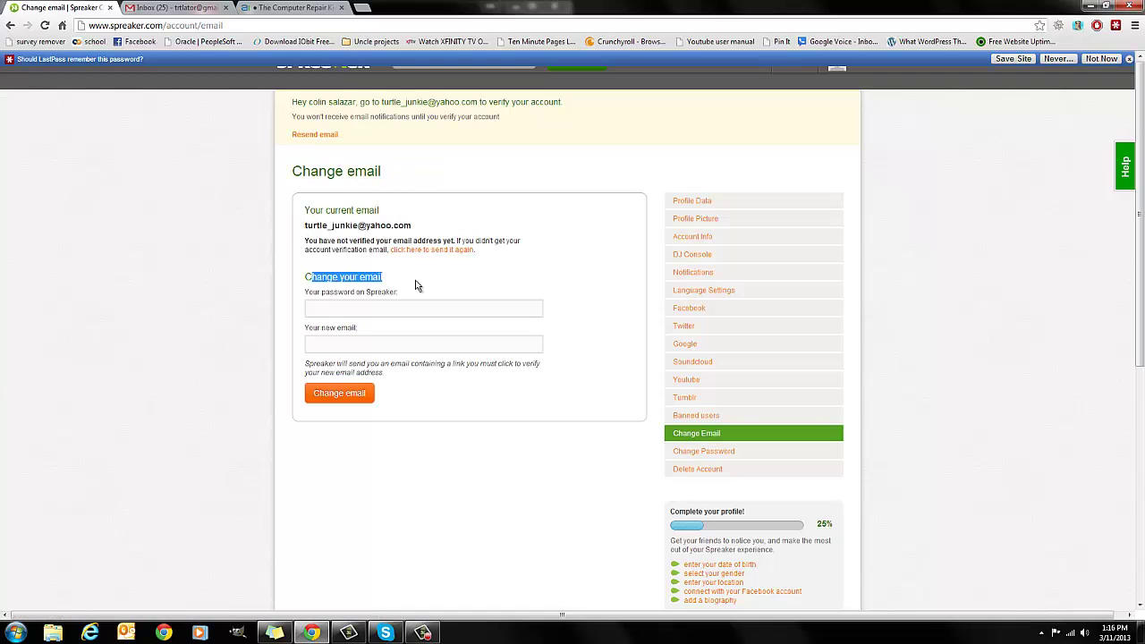
left_click(413, 329)
left_click(681, 453)
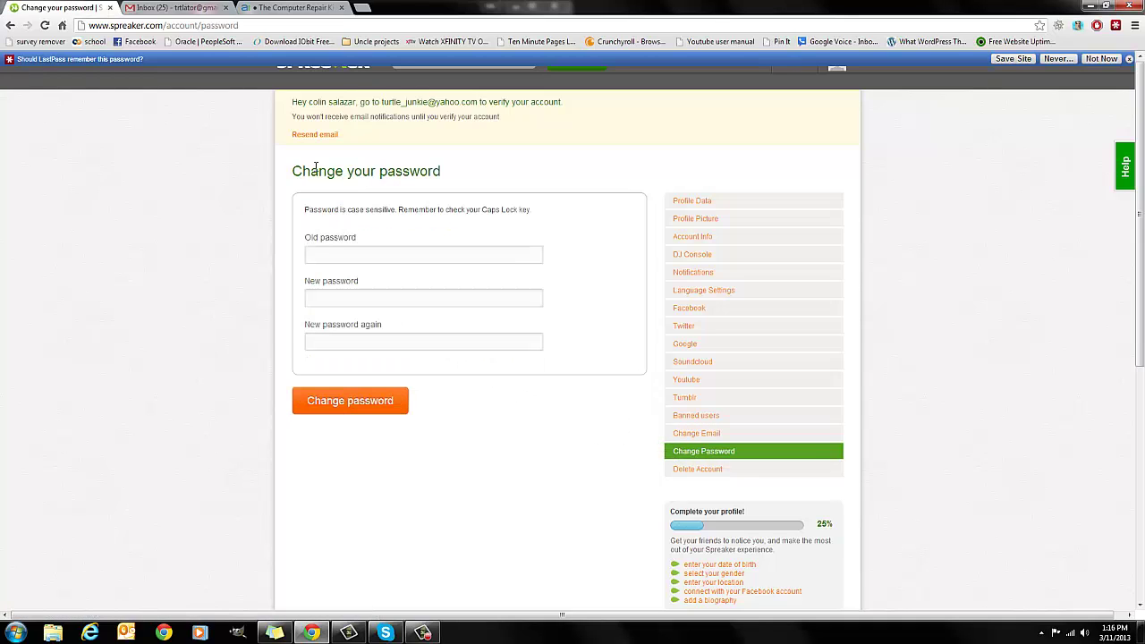
left_click(707, 470)
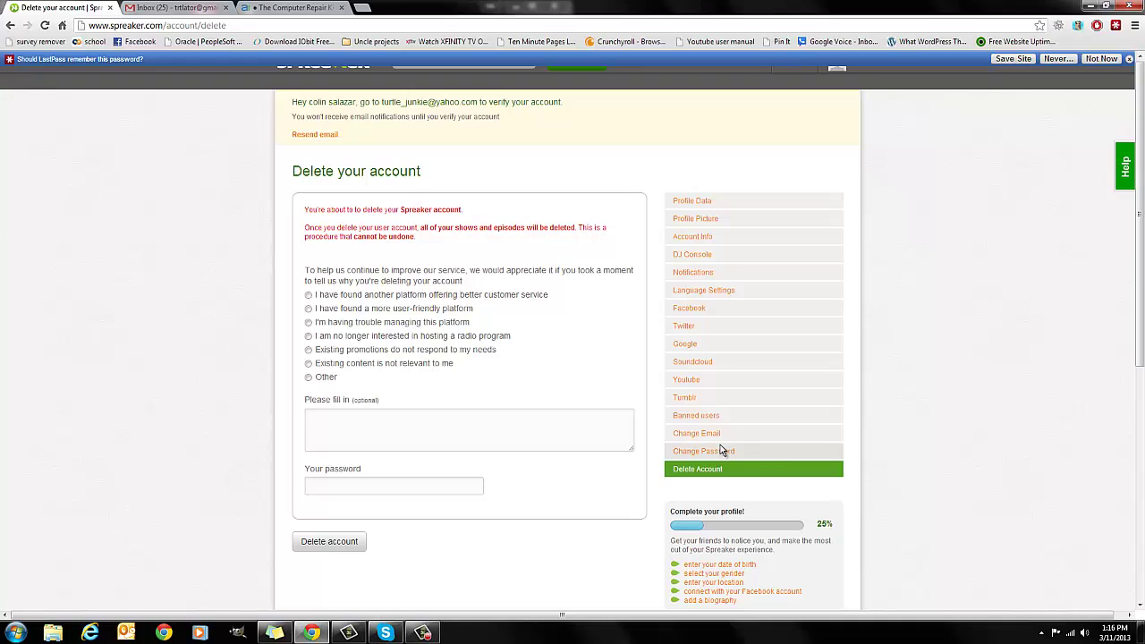
scroll(751, 434, "down", 1)
scroll(754, 427, "down", 1)
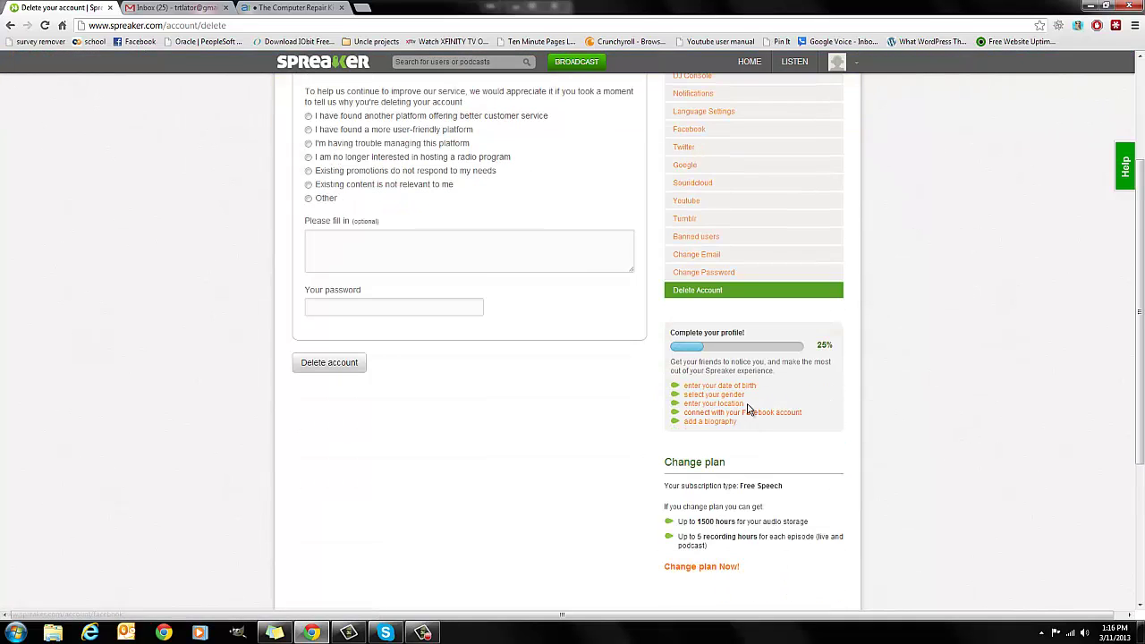
left_click(691, 386)
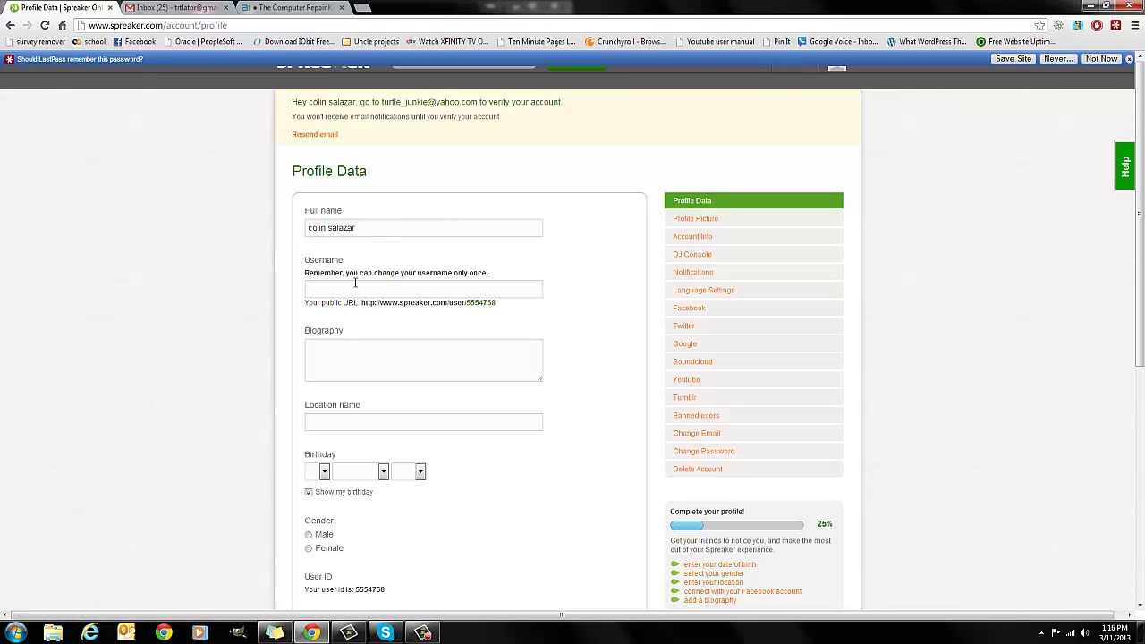
- Enter a username, the biography and a location in the profile form
left_click(504, 285)
scroll(504, 224, "down", 1)
scroll(504, 225, "down", 1)
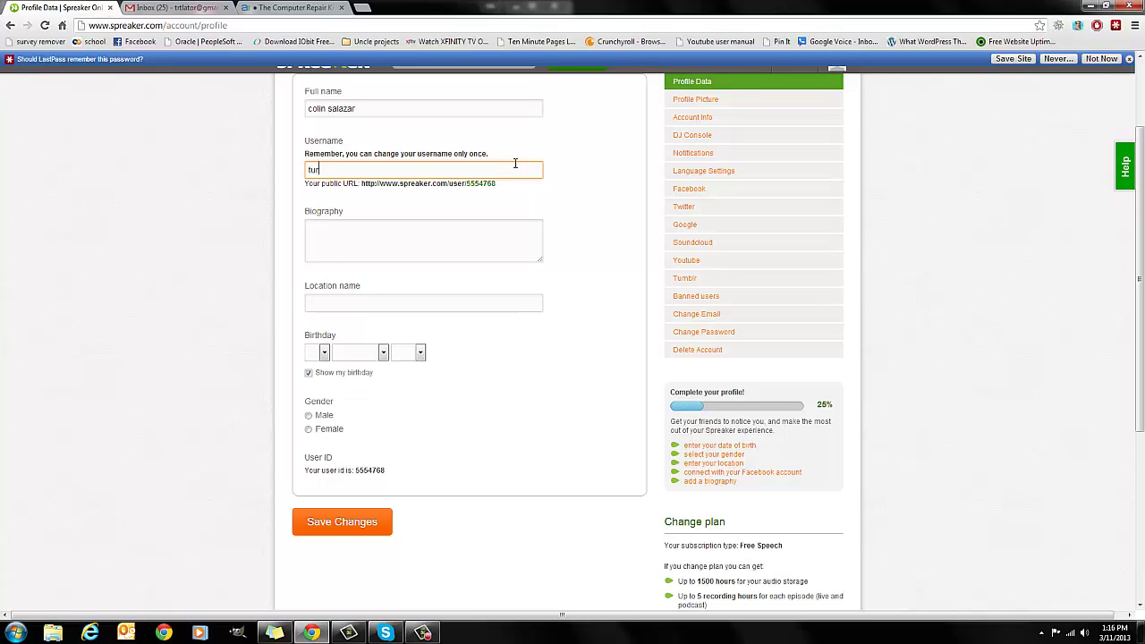
type("_h")
key("BackSpace")
type("junkie")
key("Tab")
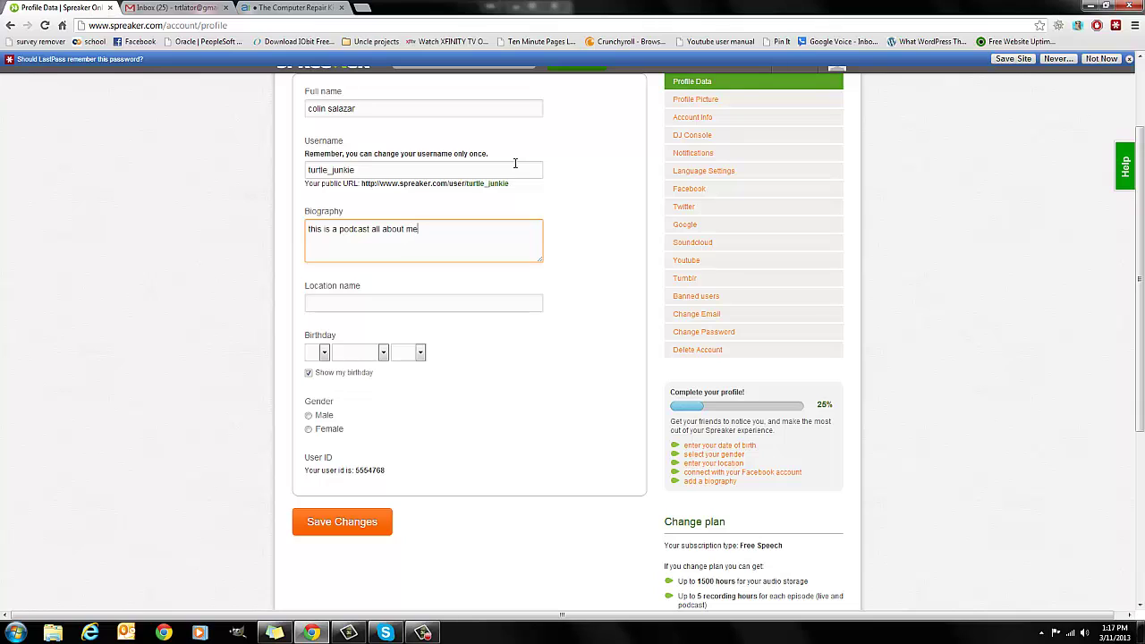
key("Tab")
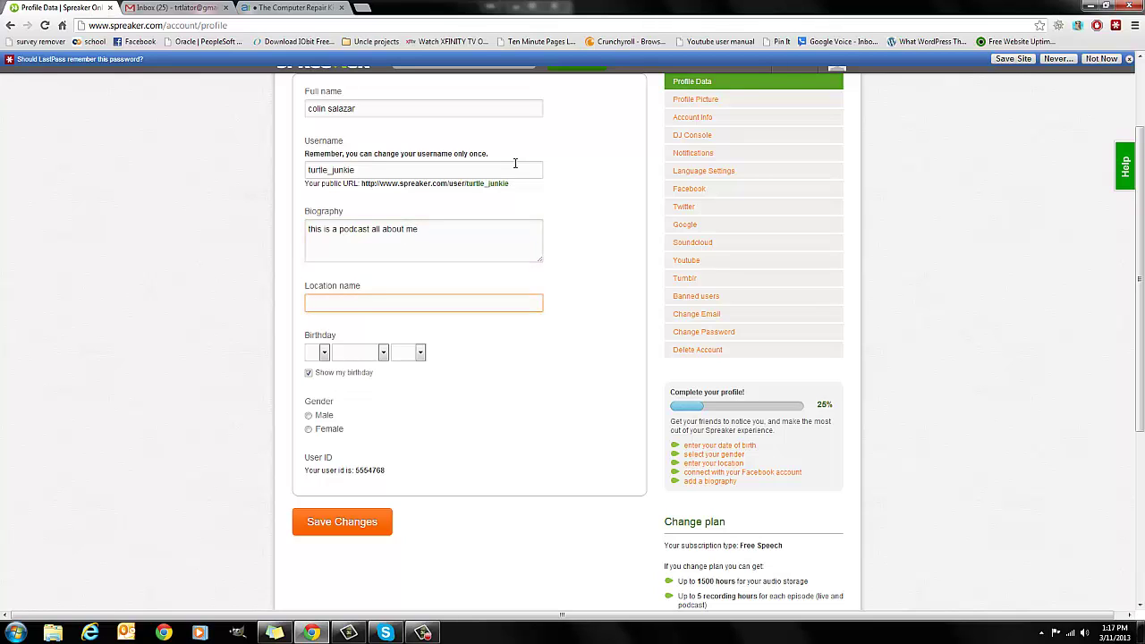
type("here i")
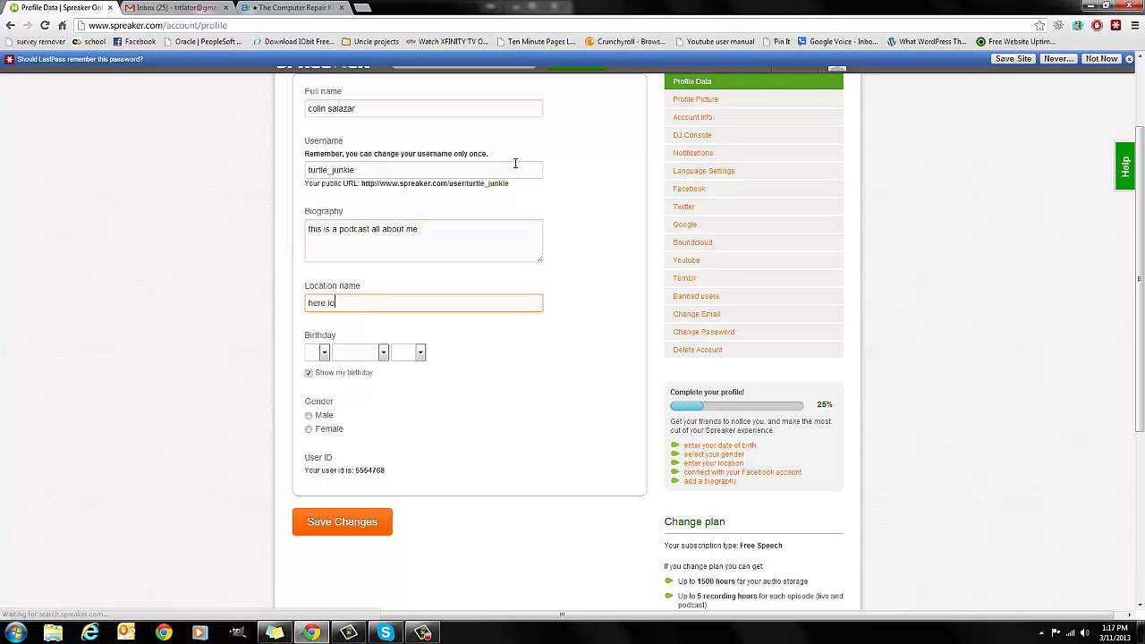
type("n my")
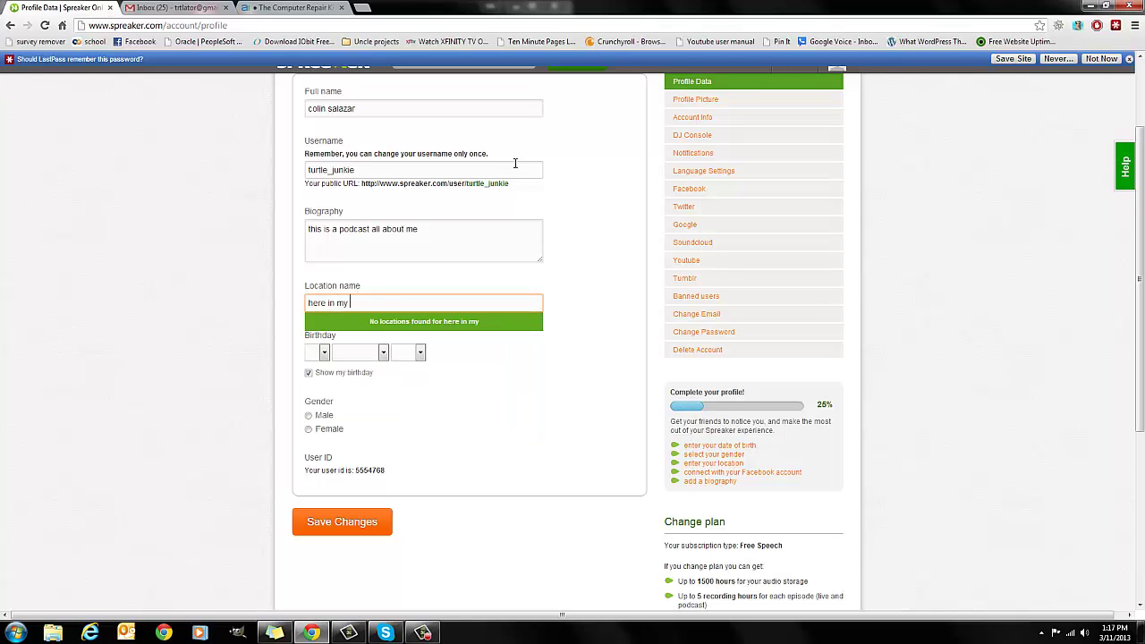
type(" home")
key("BackSpace")
key("BackSpace")
key("BackSpace")
key("BackSpace")
key("BackSpace")
key("BackSpace")
key("BackSpace")
key("BackSpace")
key("BackSpace")
key("BackSpace")
key("BackSpace")
key("BackSpace")
key("BackSpace")
key("BackSpace")
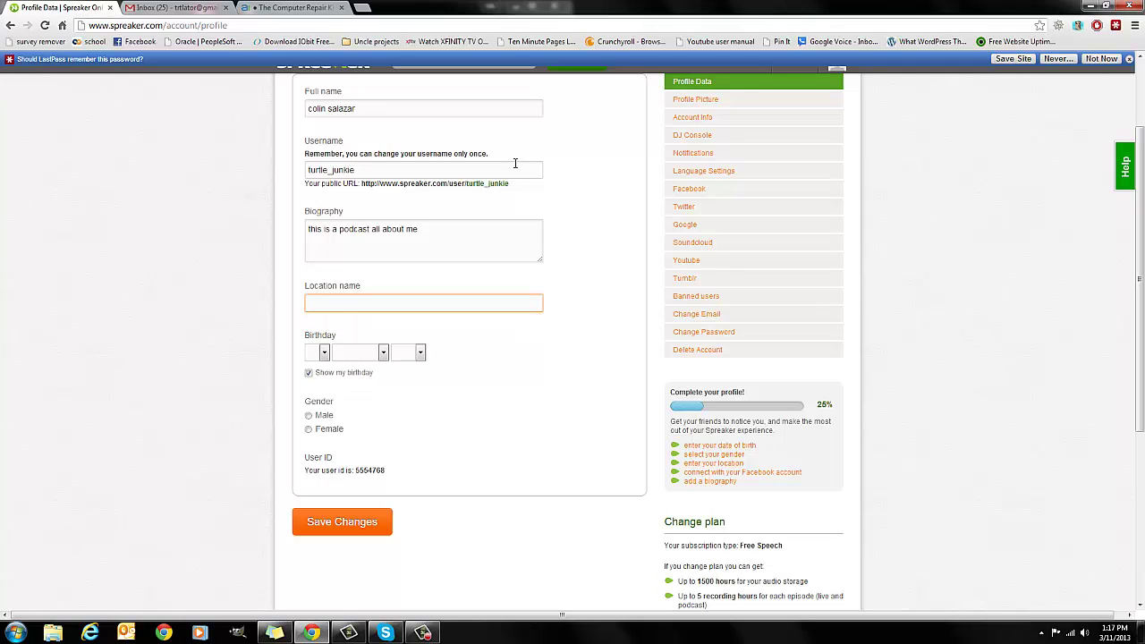
type("california")
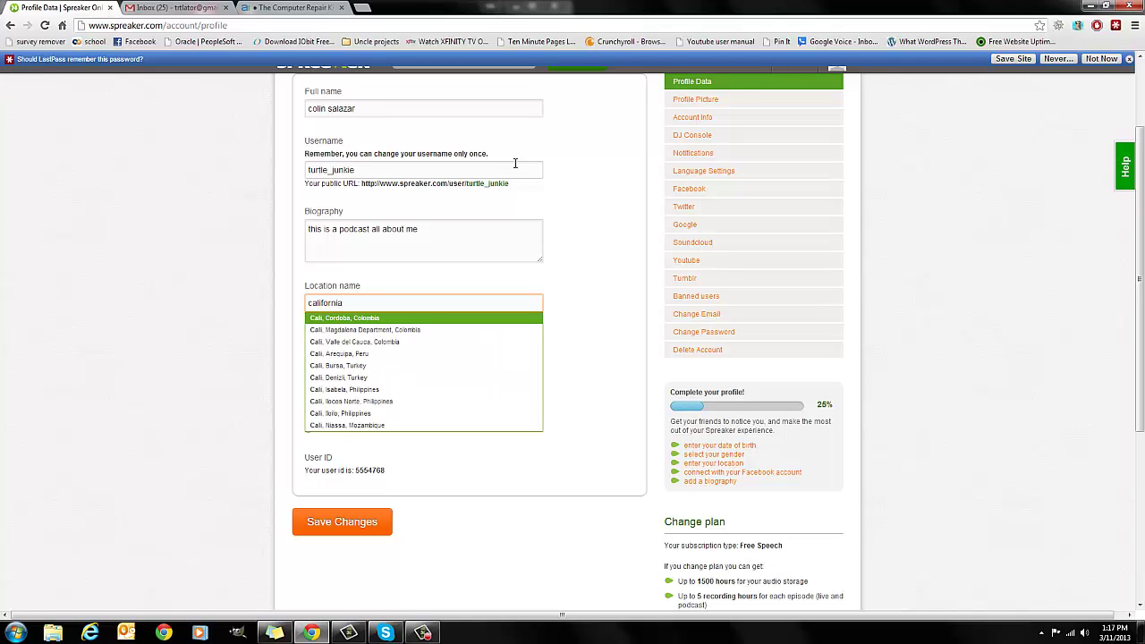
- Set the birthday to 04 June 1983
left_click(325, 352)
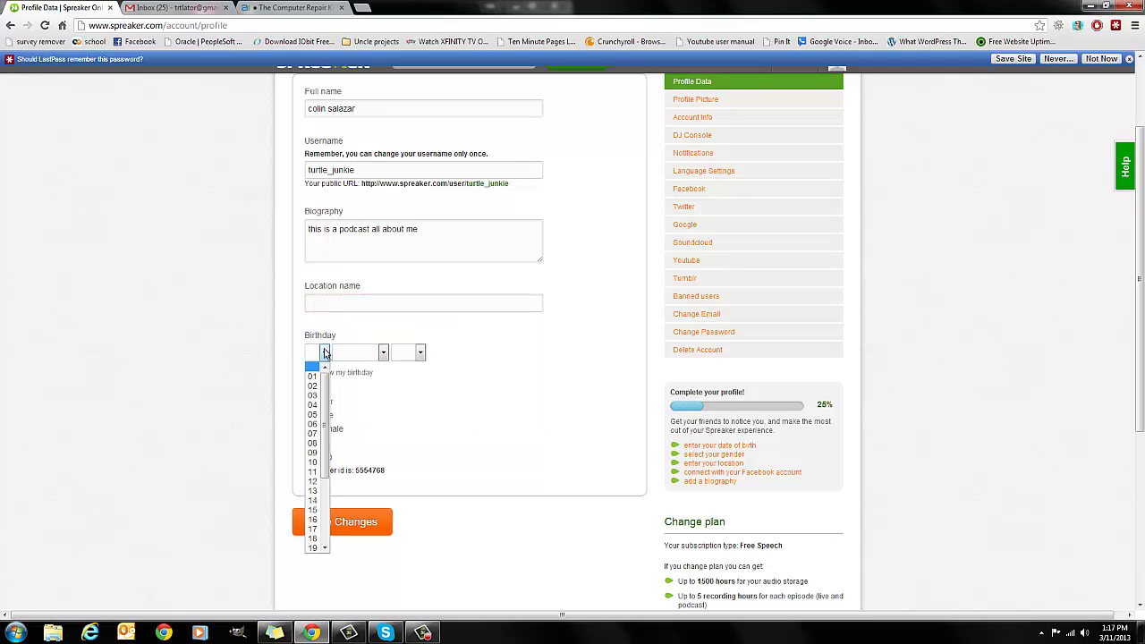
left_click(312, 404)
left_click(381, 352)
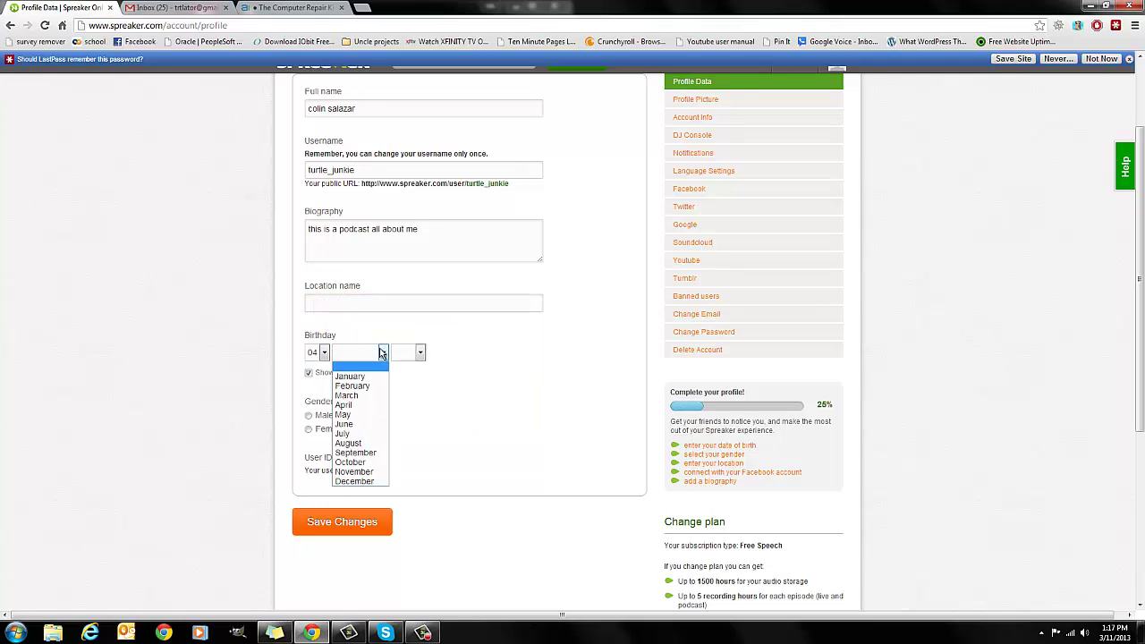
left_click(343, 424)
left_click(418, 352)
scroll(407, 425, "down", 5)
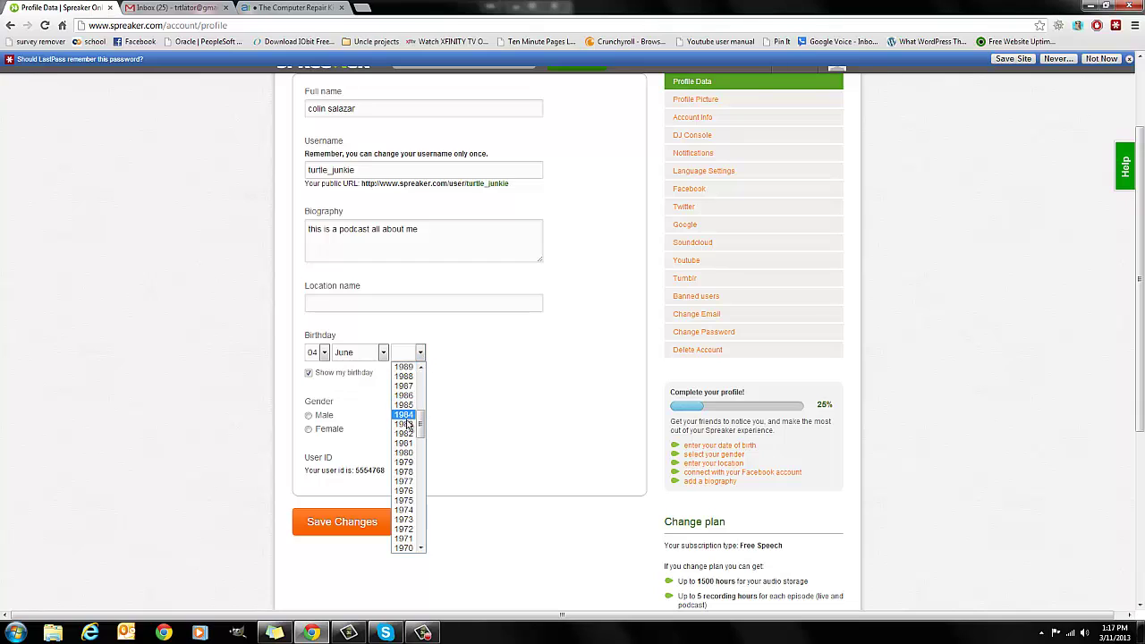
left_click(405, 424)
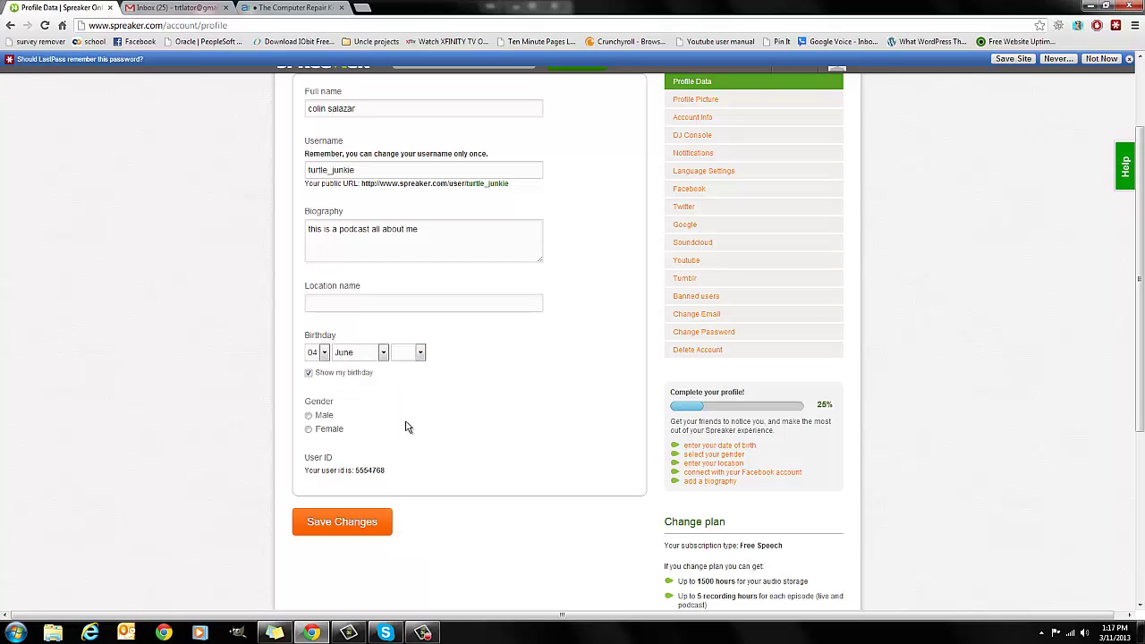
- Select Male as the gender and save the profile changes
left_click(322, 417)
left_click_drag(355, 471, 403, 468)
left_click(440, 468)
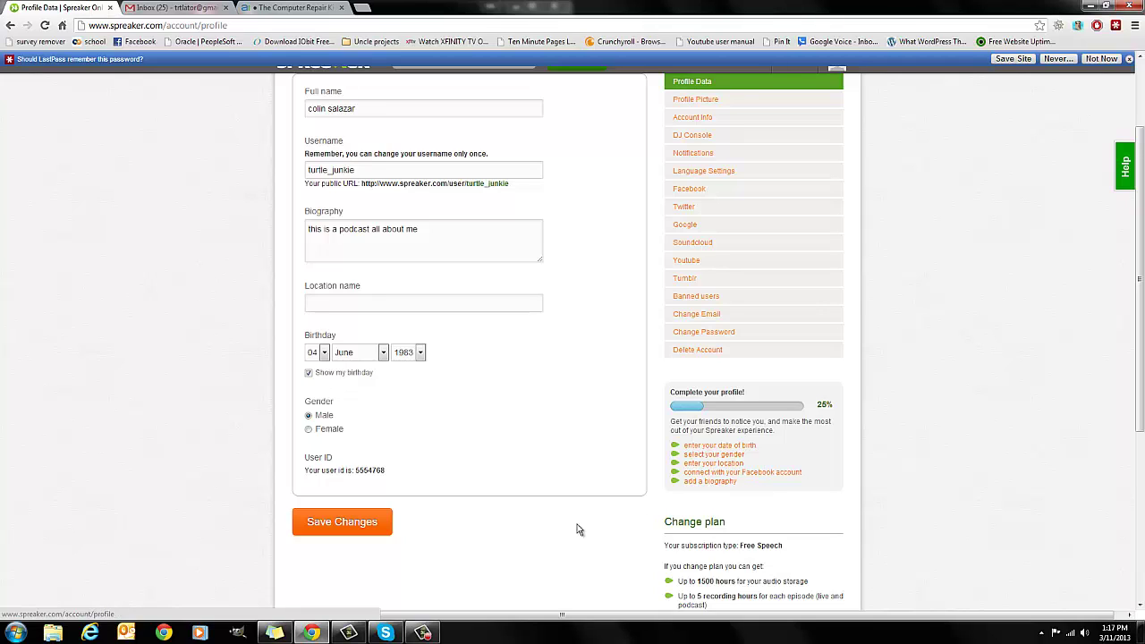
left_click(332, 521)
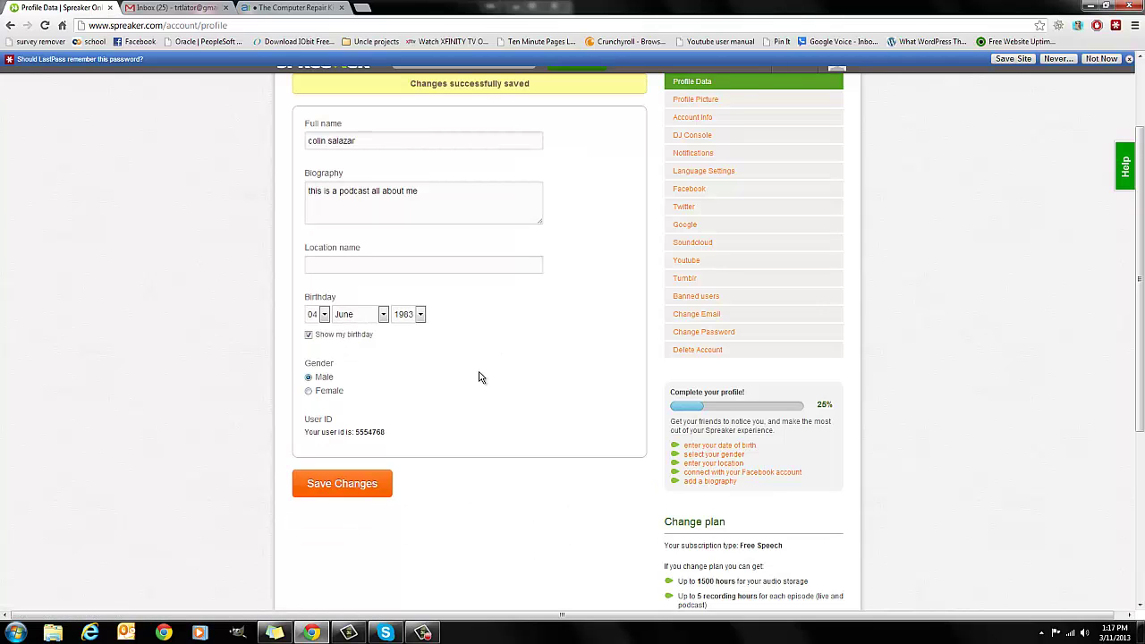
scroll(479, 377, "up", 2)
scroll(483, 375, "down", 1)
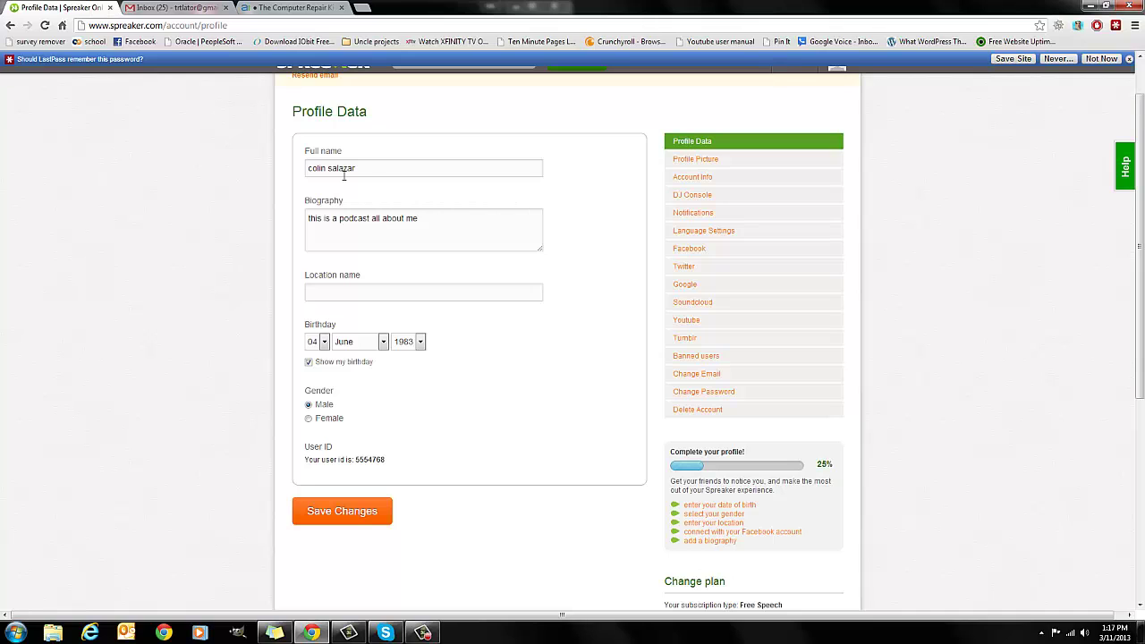
scroll(441, 349, "down", 1)
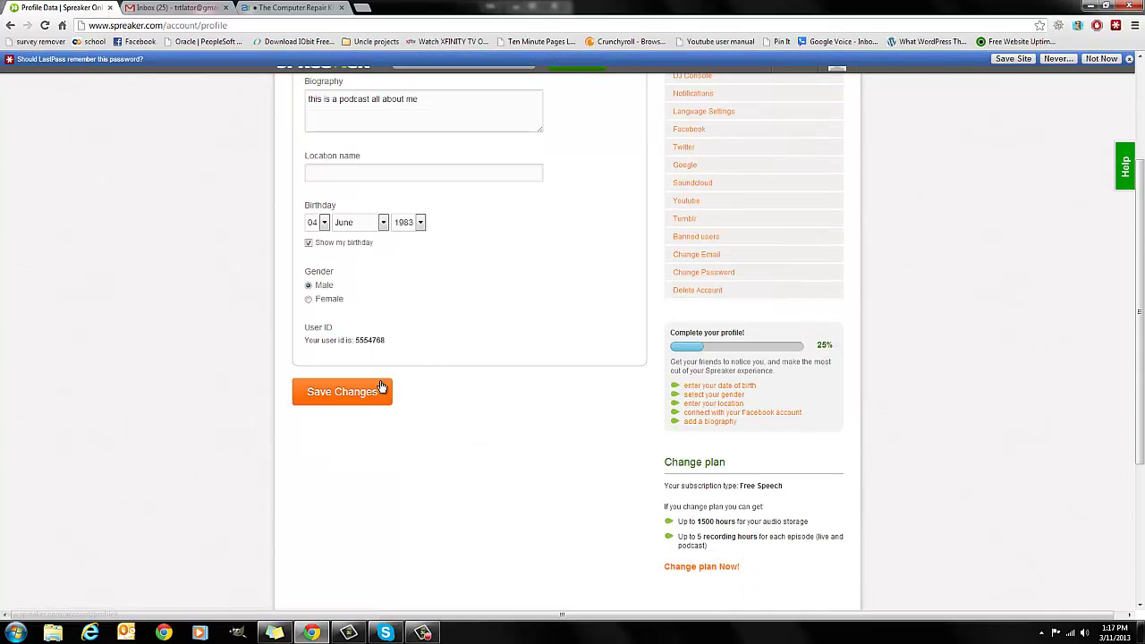
left_click(379, 391)
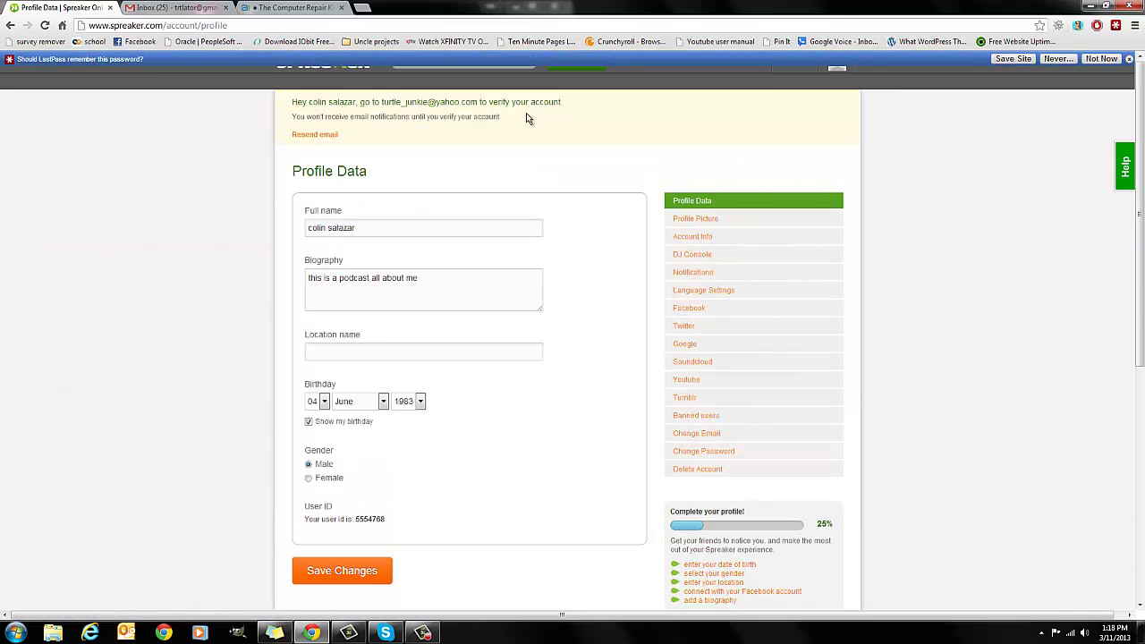
- Open Yahoo Mail in a new tab and follow the Spreaker verification link in the email
left_click(366, 8)
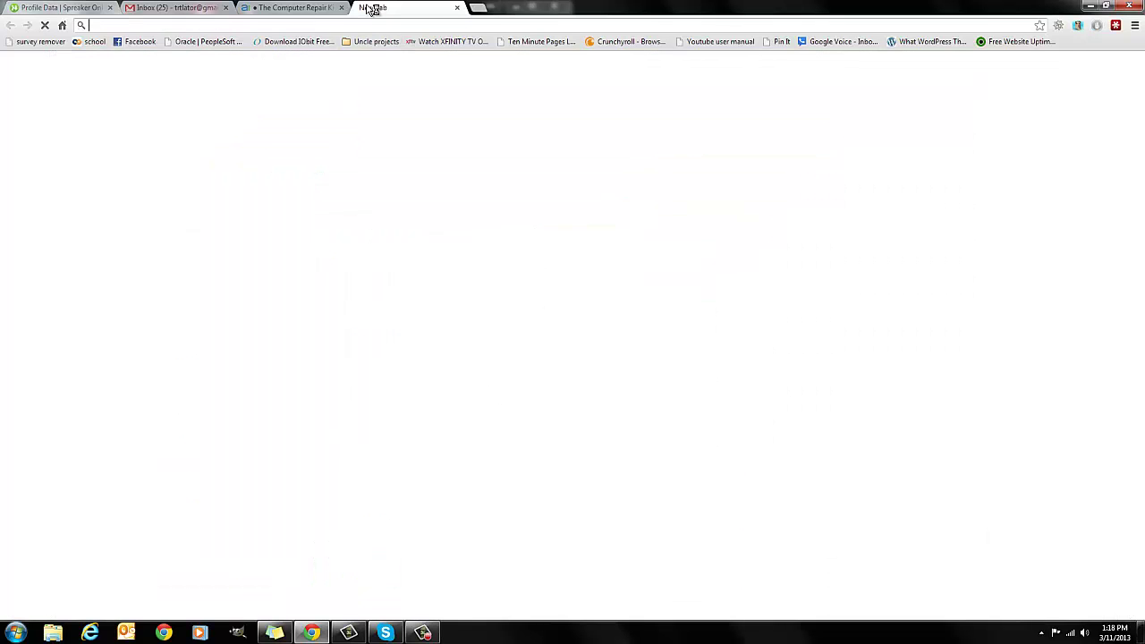
type("yahoo.")
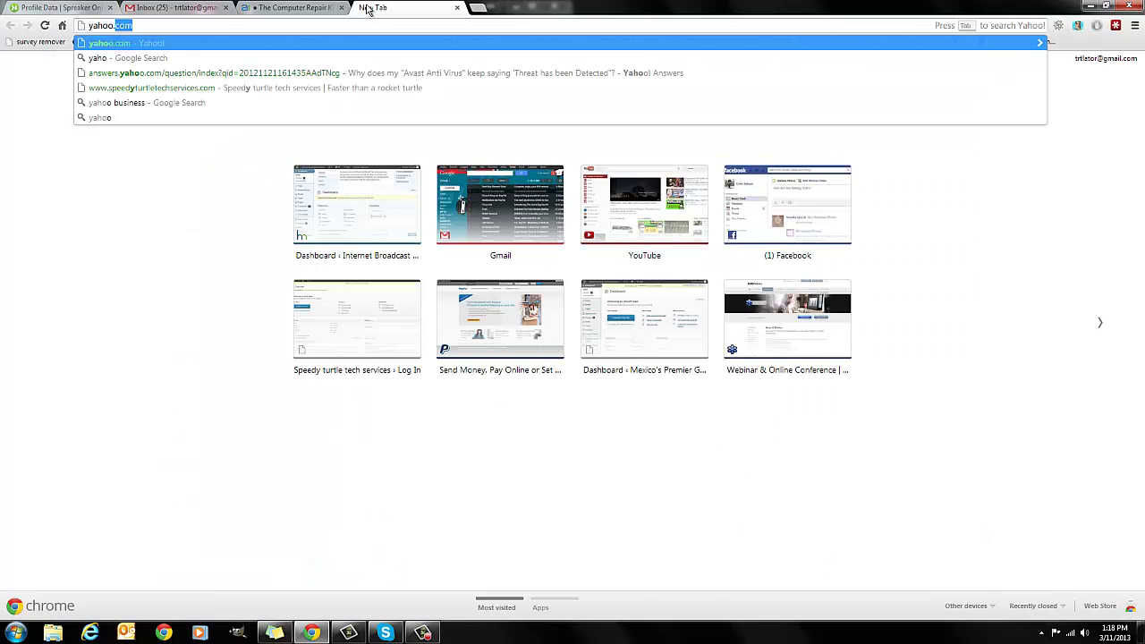
key("Return")
left_click(243, 113)
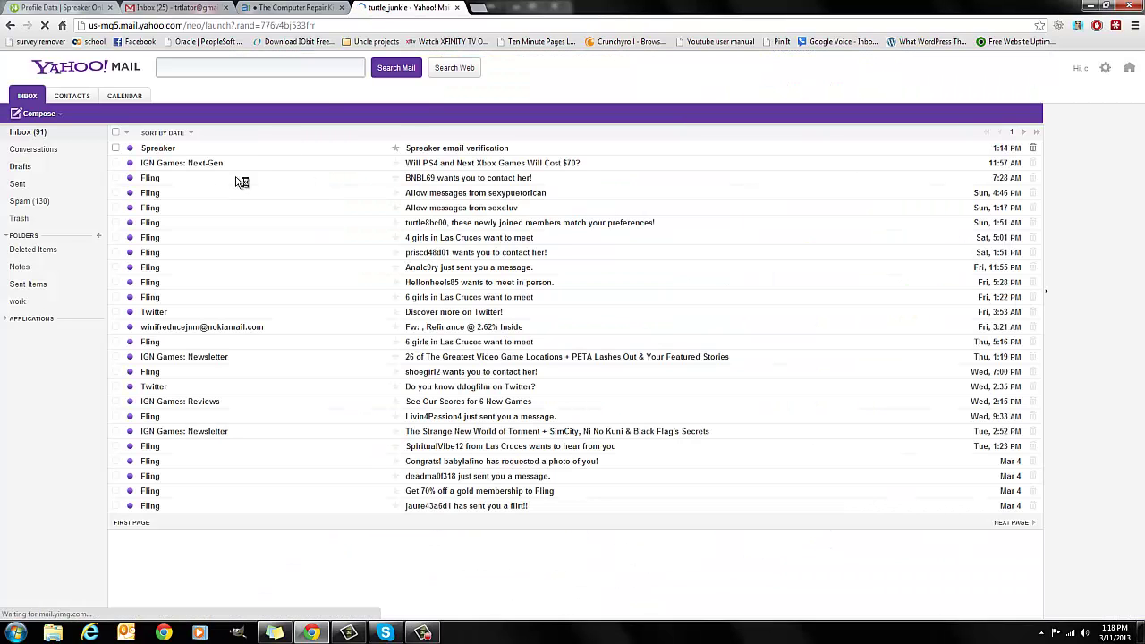
left_click(470, 165)
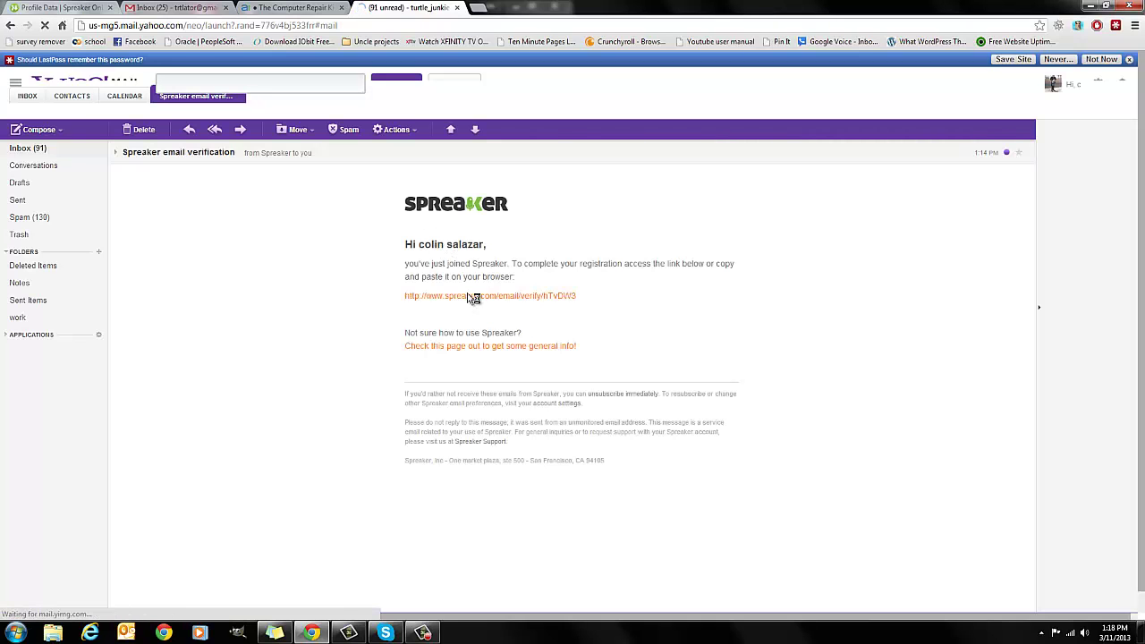
left_click(472, 296)
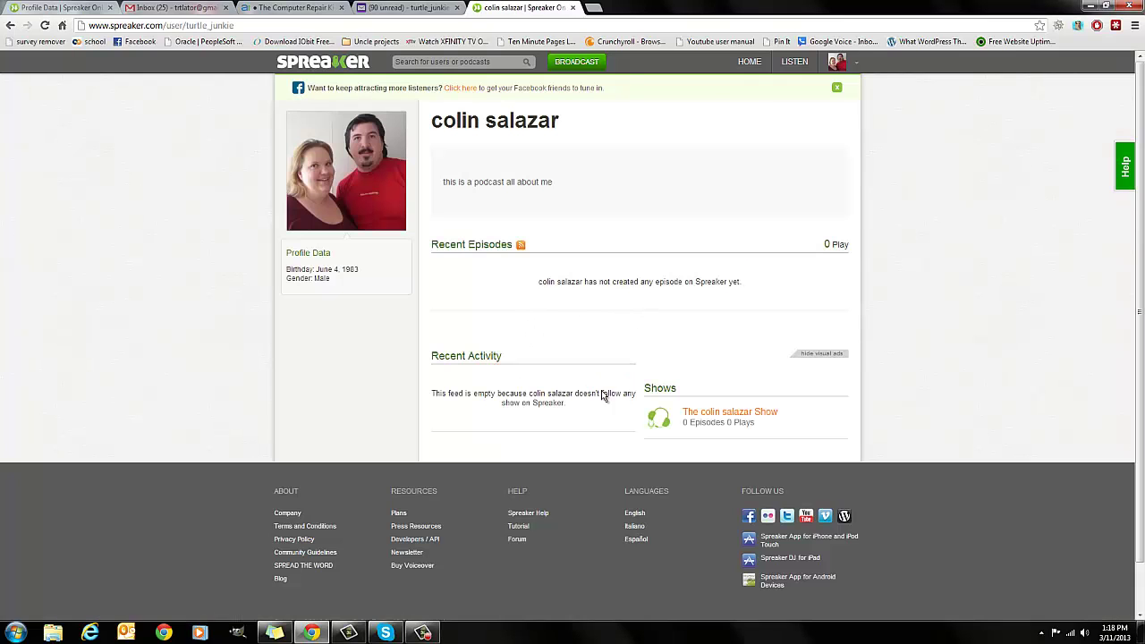
- Create a new episode for the show as an upload and bring up the computer's file picker
mouse_move(662, 416)
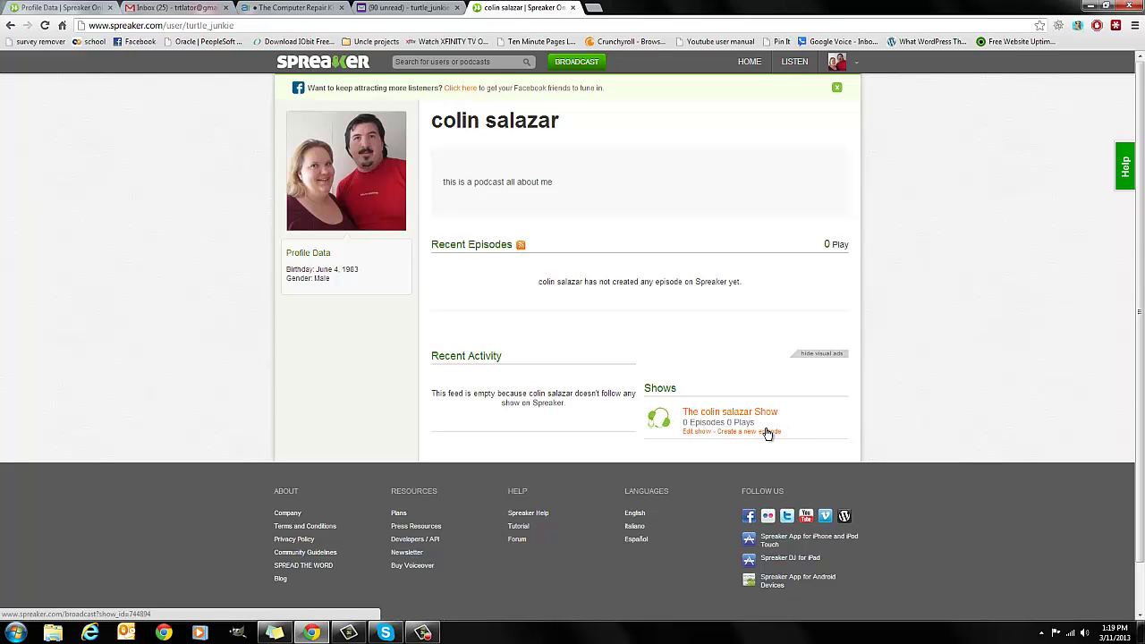
left_click(767, 432)
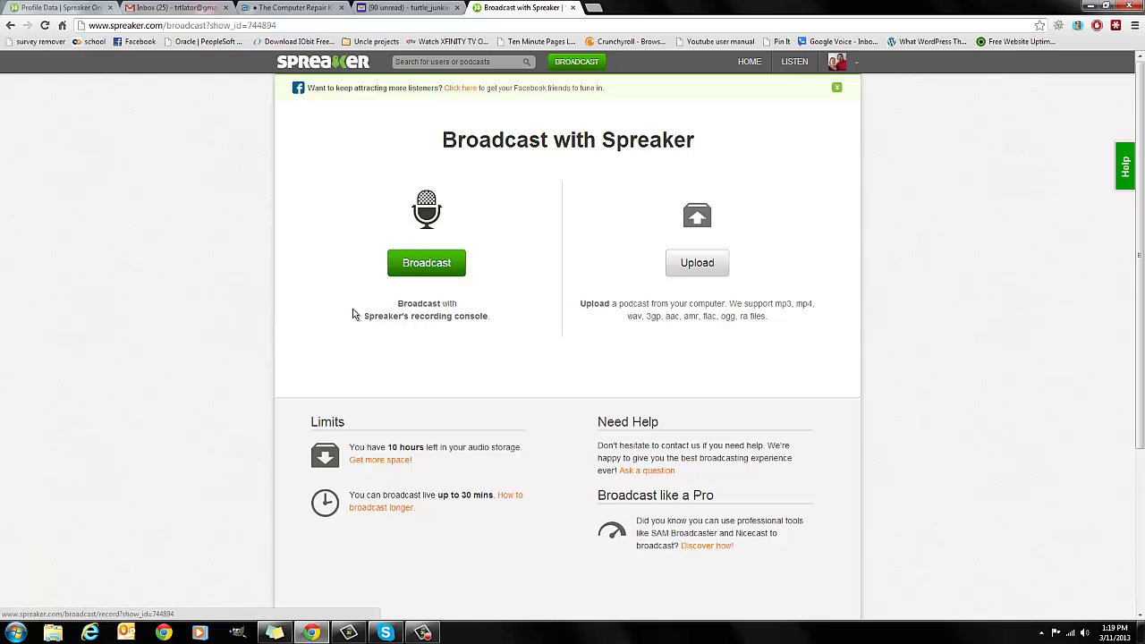
left_click(701, 278)
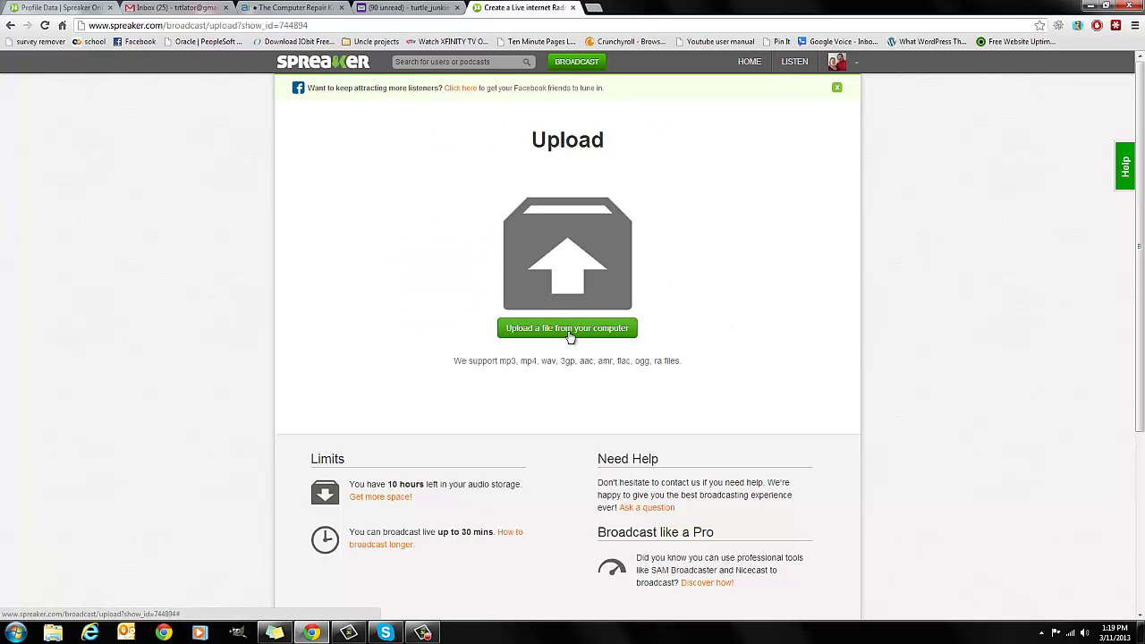
left_click(569, 331)
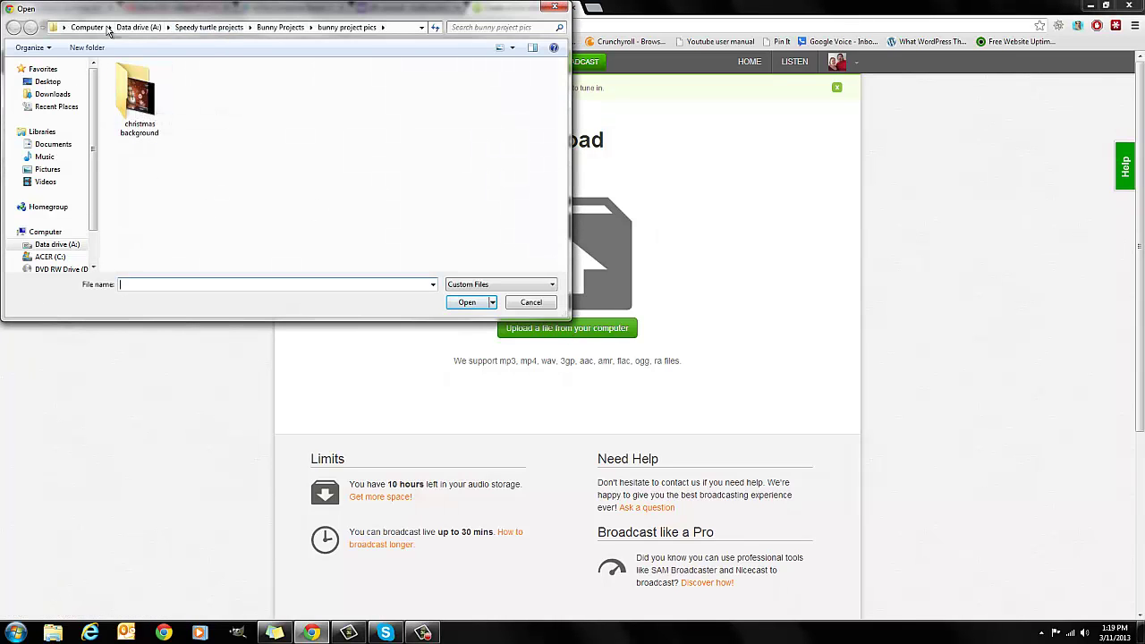
- Open 'lose our flab 3-8-13.wav' from the Music library's skype folder to upload it
left_click(140, 28)
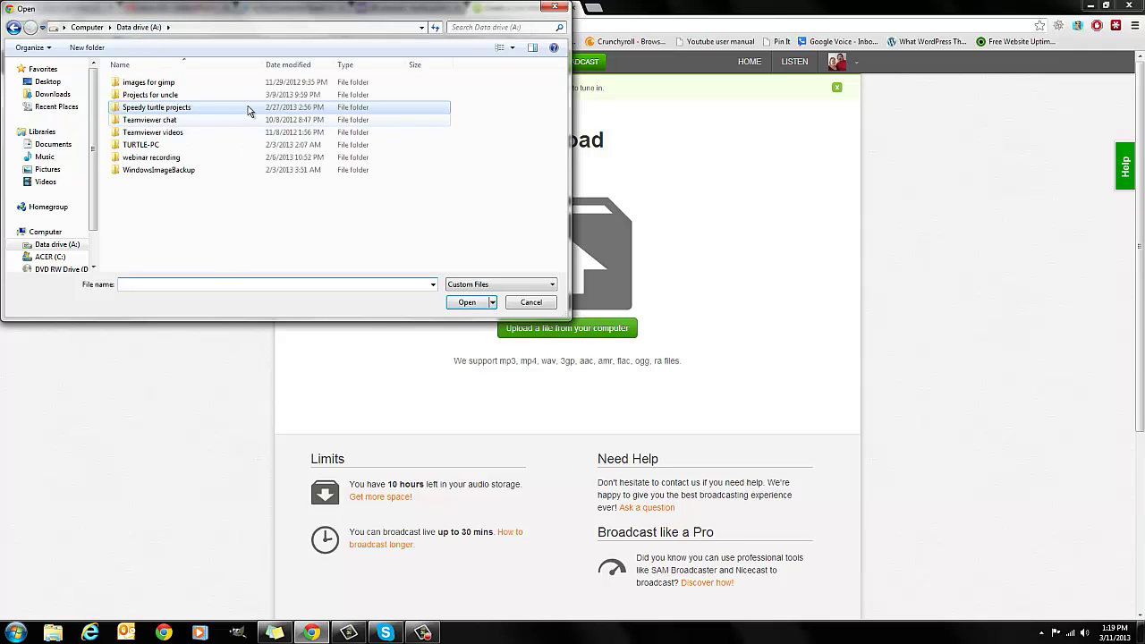
left_click(249, 108)
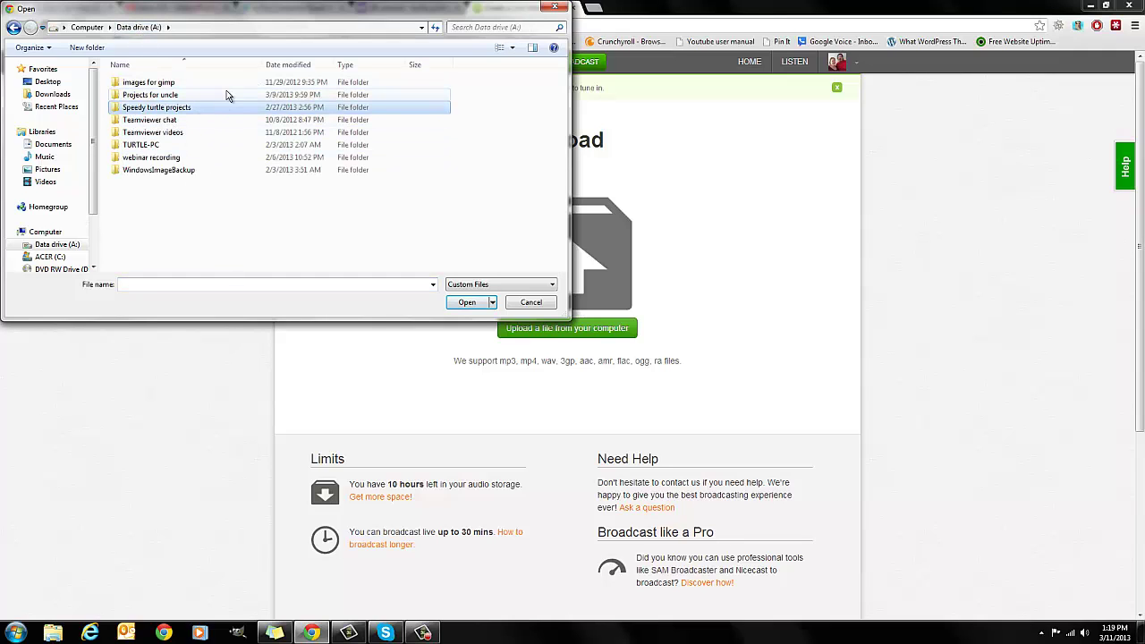
left_click(63, 160)
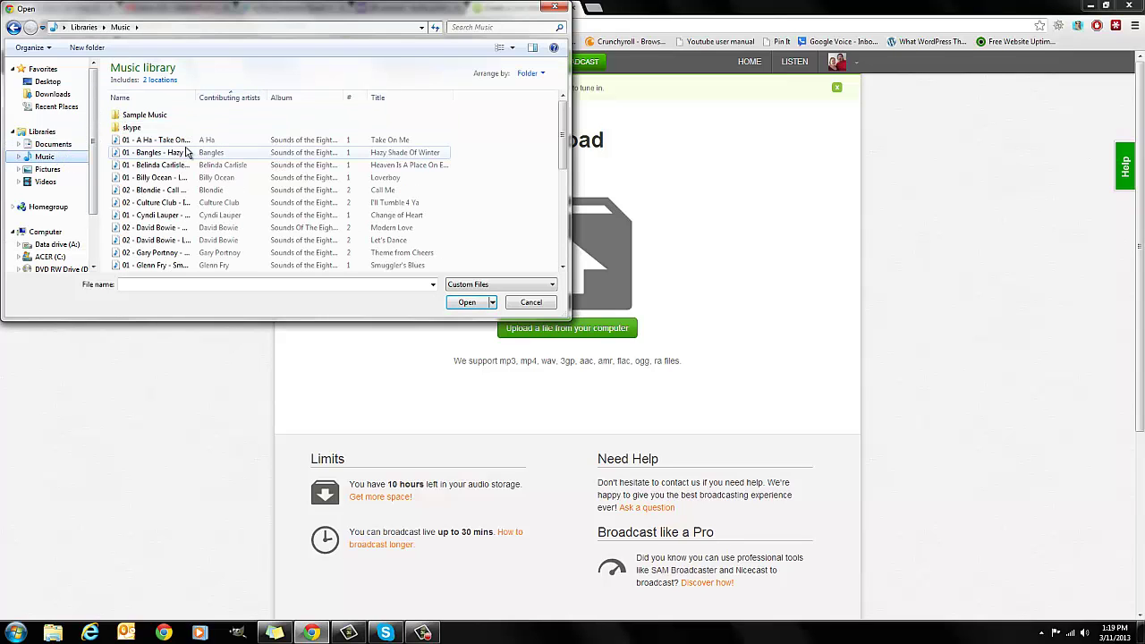
left_click(186, 152)
scroll(186, 152, "down", 4)
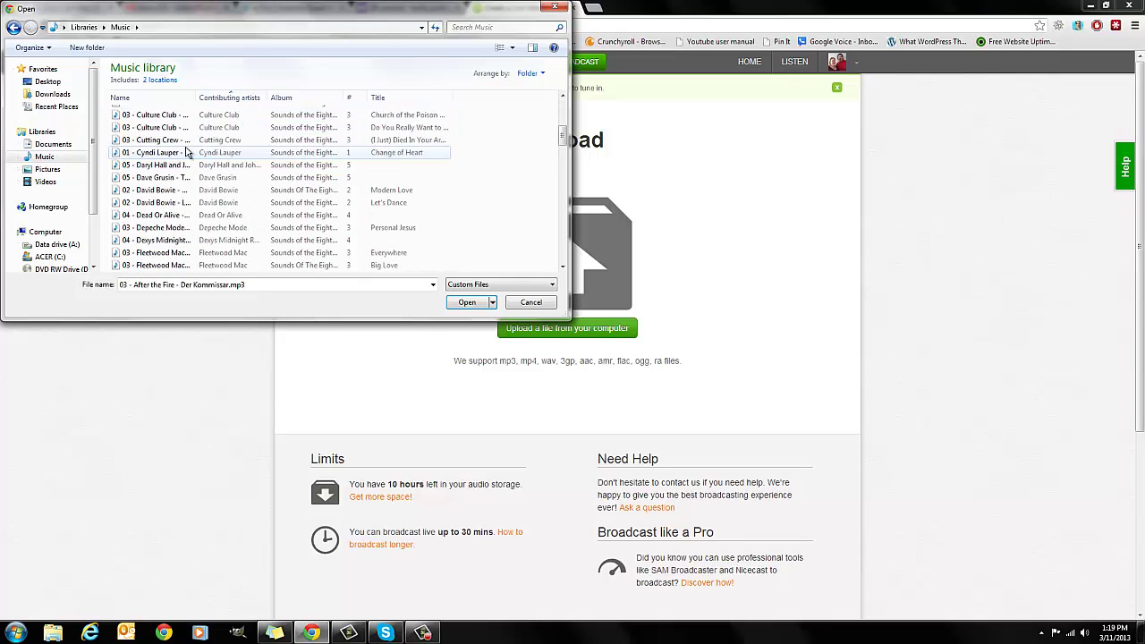
scroll(186, 151, "up", 5)
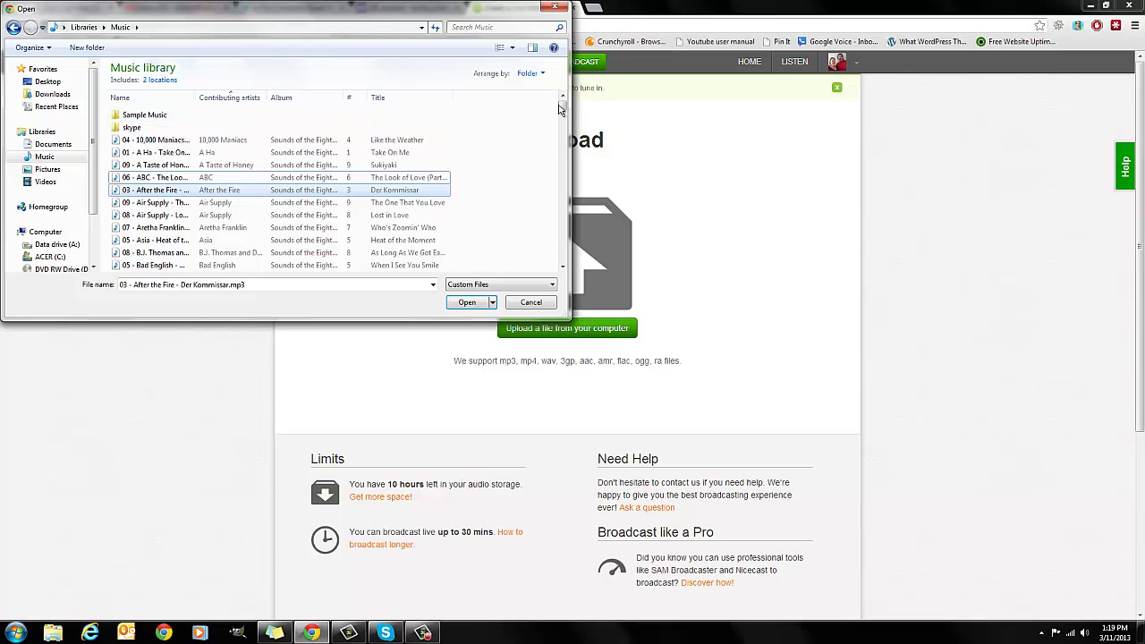
left_click(313, 128)
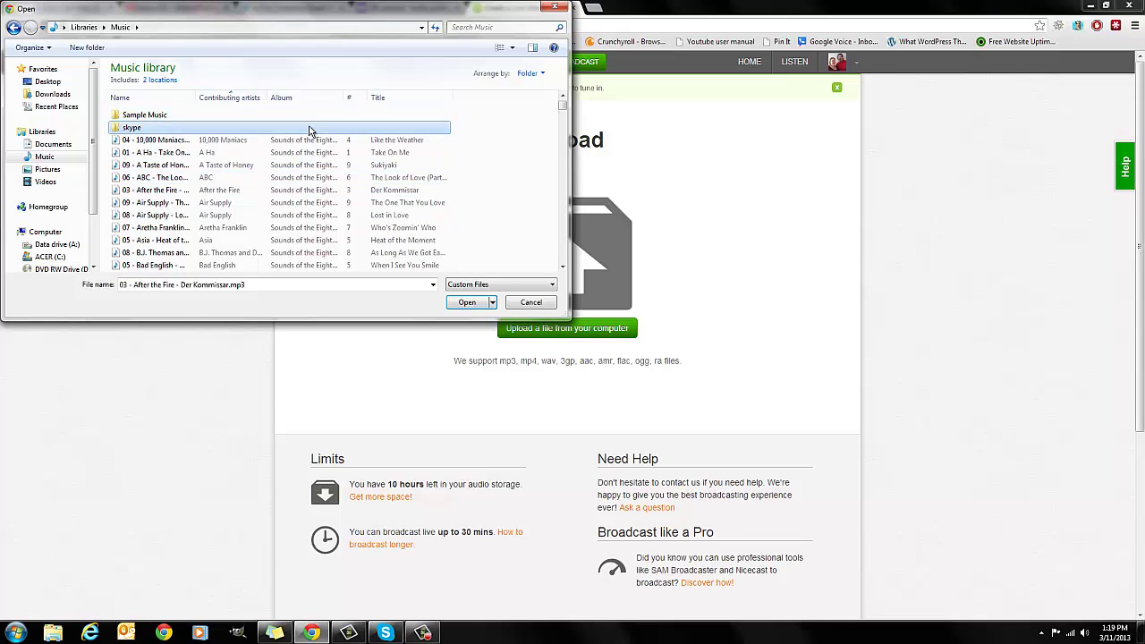
double_click(311, 127)
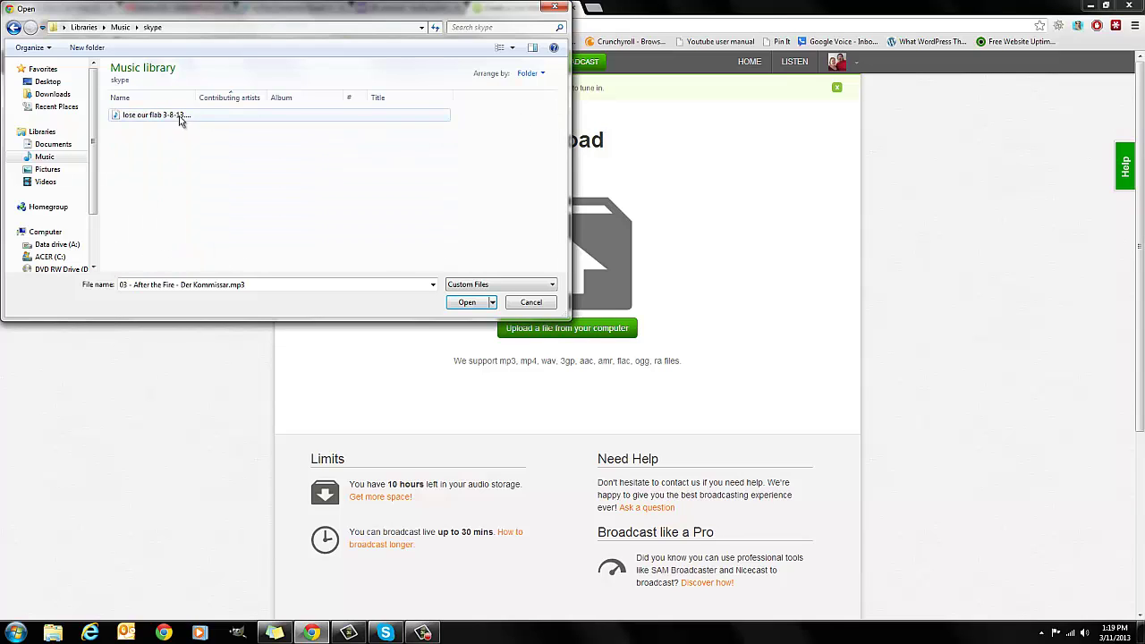
left_click(191, 115)
double_click(200, 114)
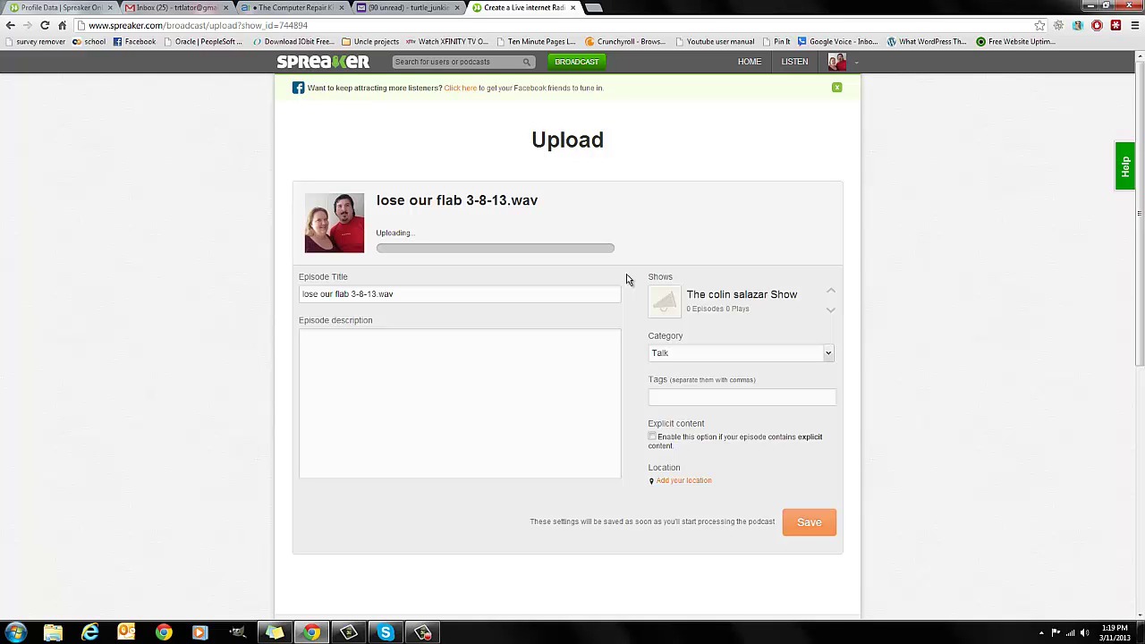
- Title the episode '001: All about me' and describe it as 'This is my introduction'
left_click_drag(617, 293, 239, 300)
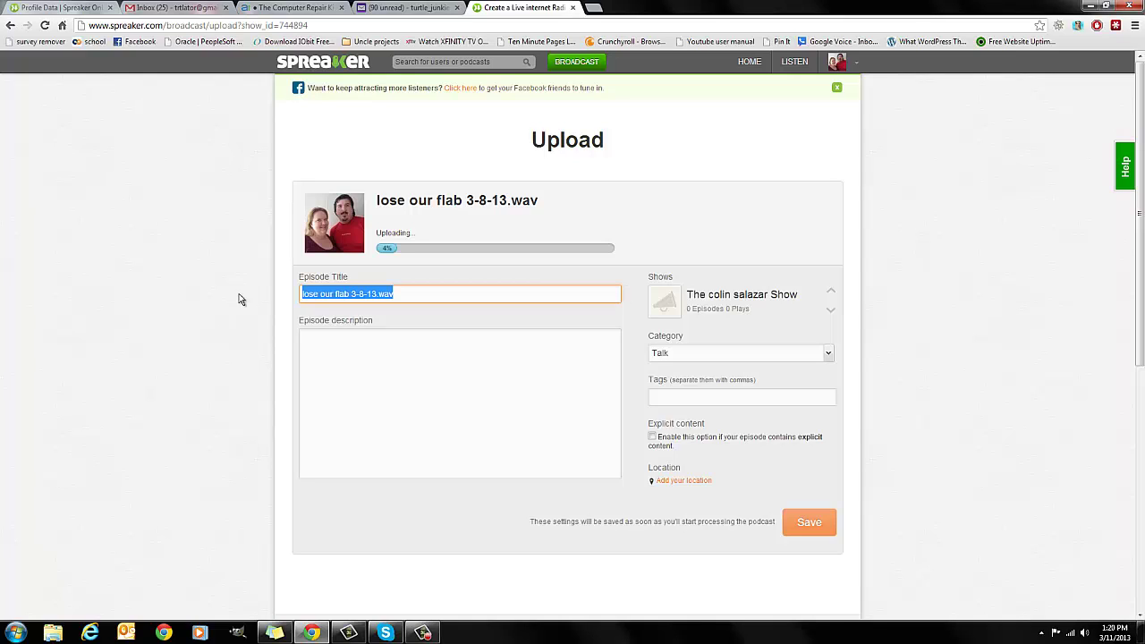
type("001")
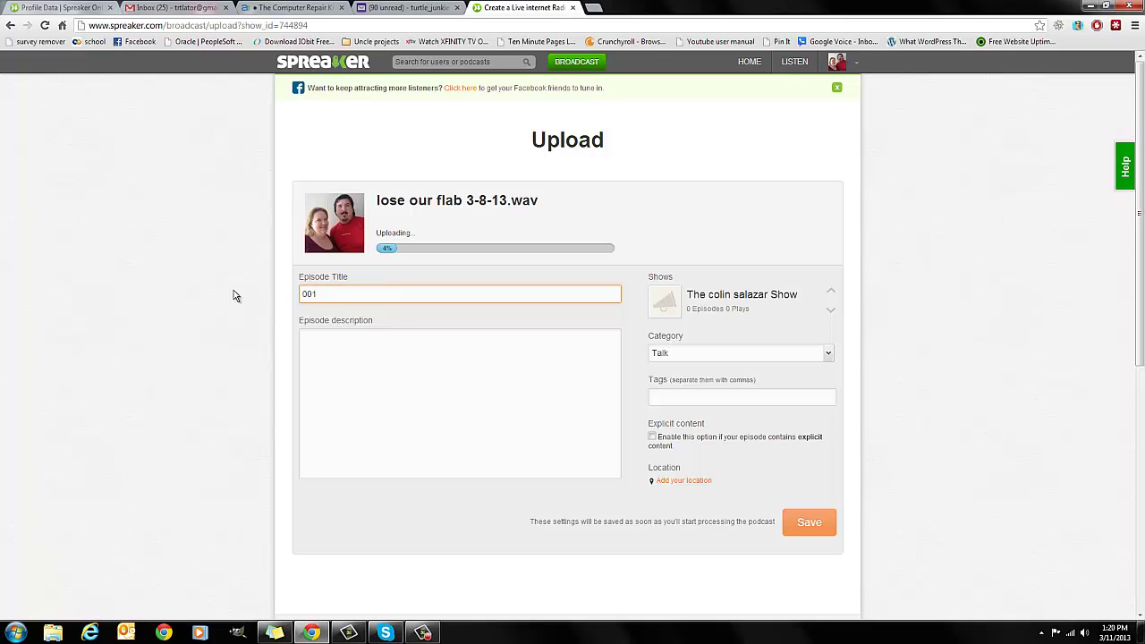
type(": All")
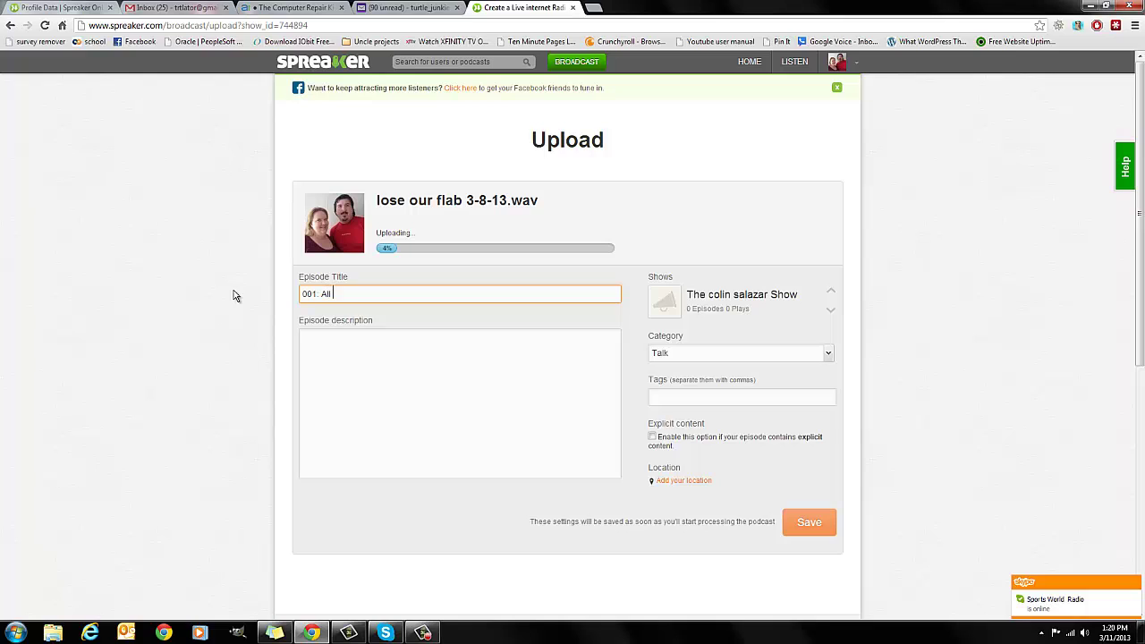
type(" about me")
key("Tab")
type("This is my itroduction")
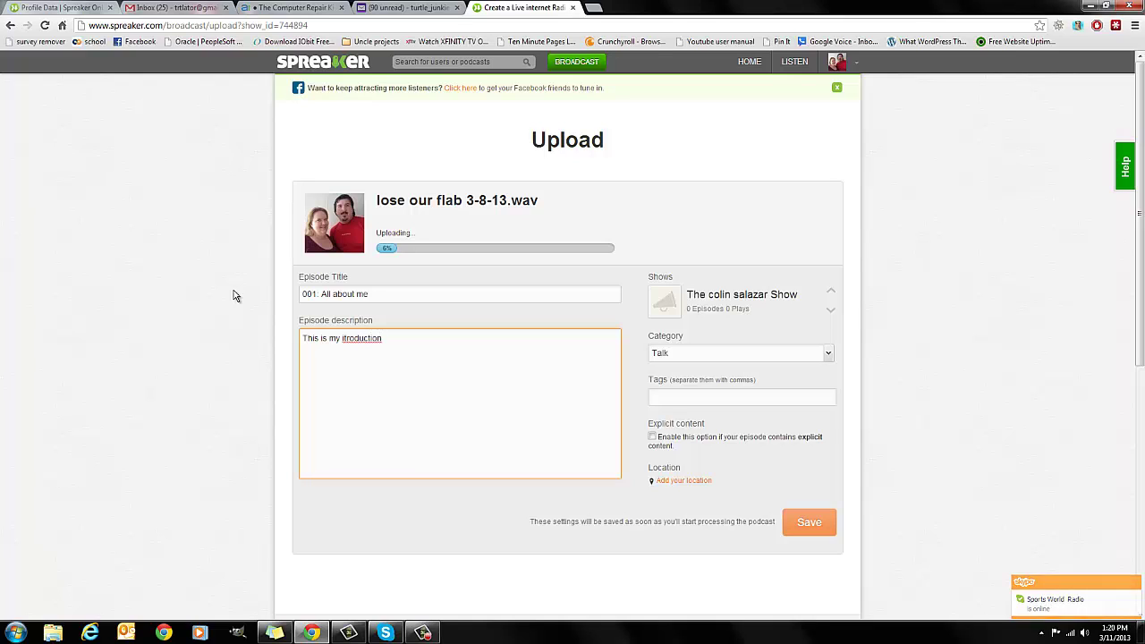
key("BackSpace")
key("ctrl+Left")
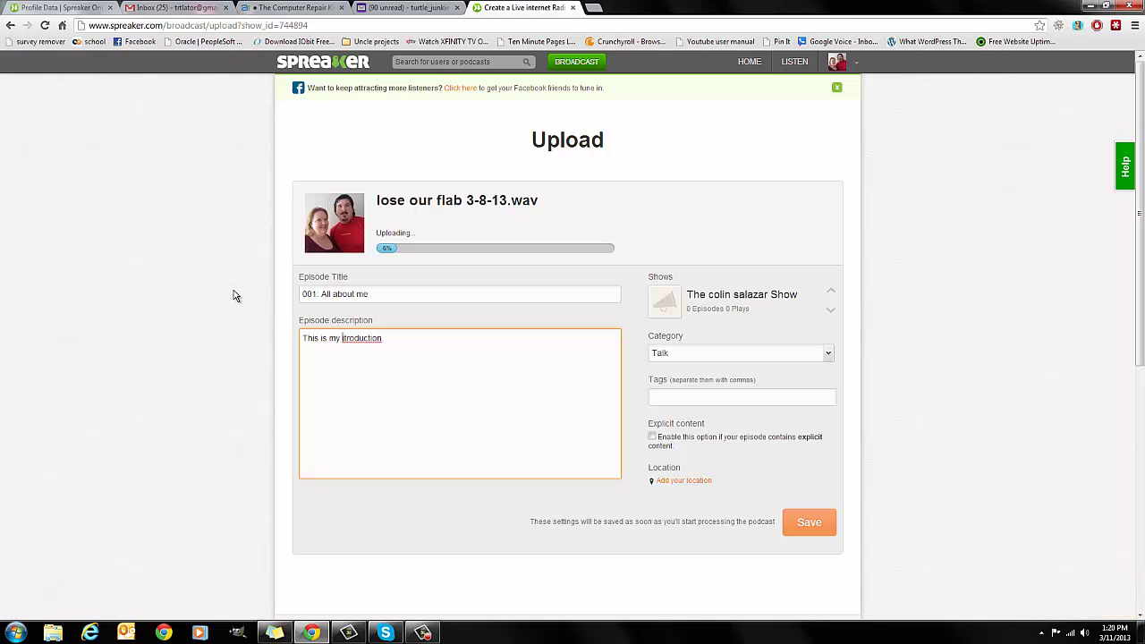
key("Right")
type("n")
- Set the episode category to Talk
left_click(828, 353)
scroll(775, 394, "up", 3)
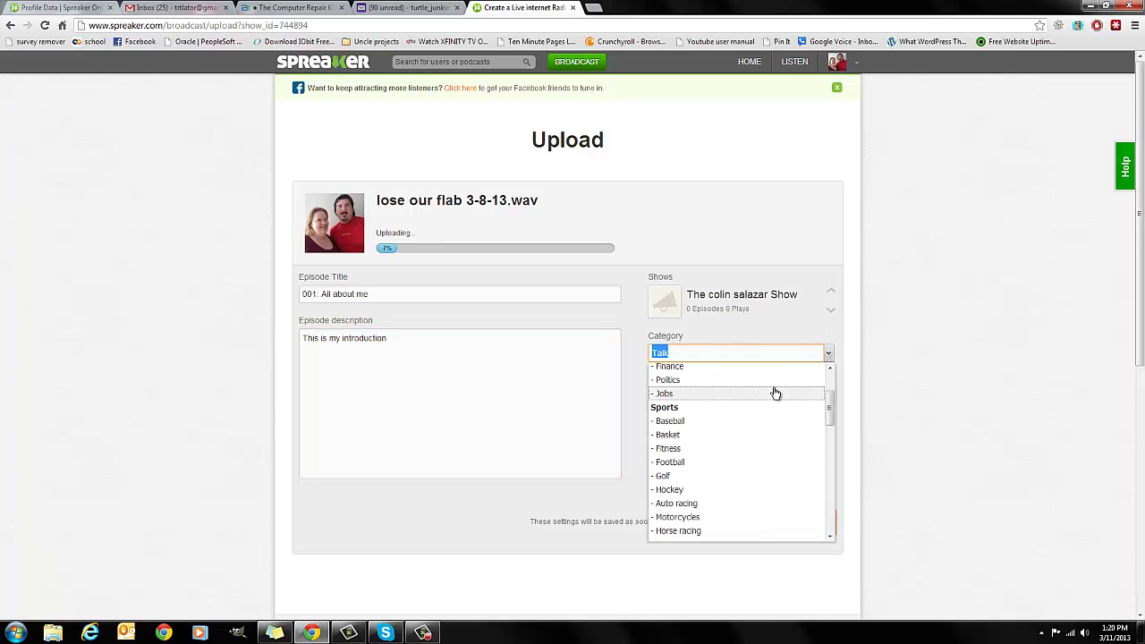
scroll(776, 394, "down", 2)
scroll(729, 421, "up", 1)
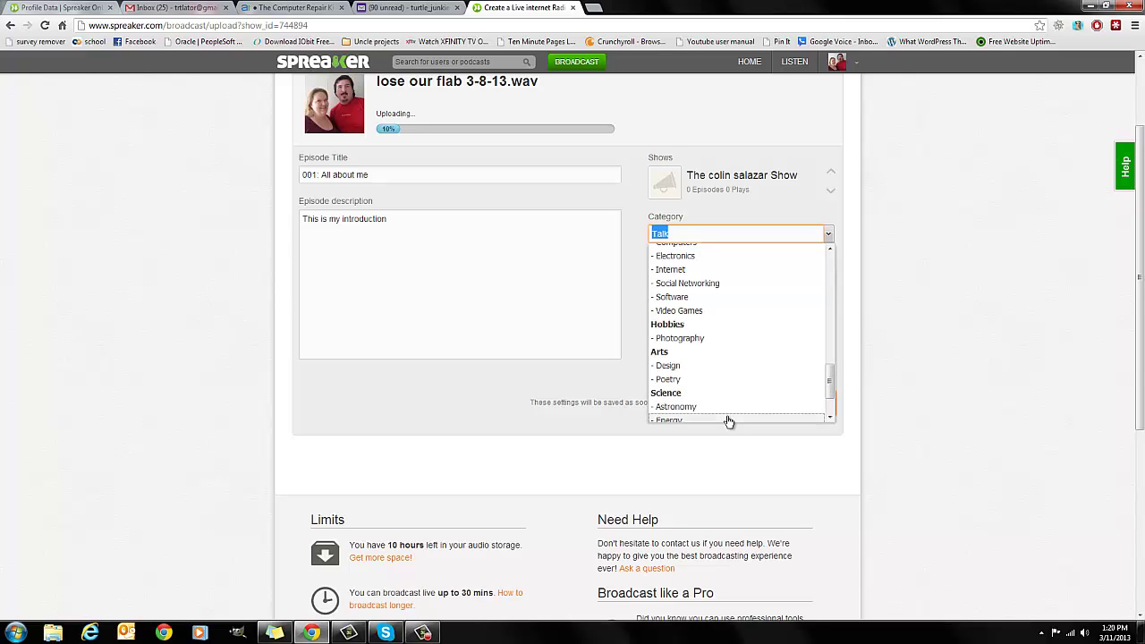
scroll(729, 421, "up", 5)
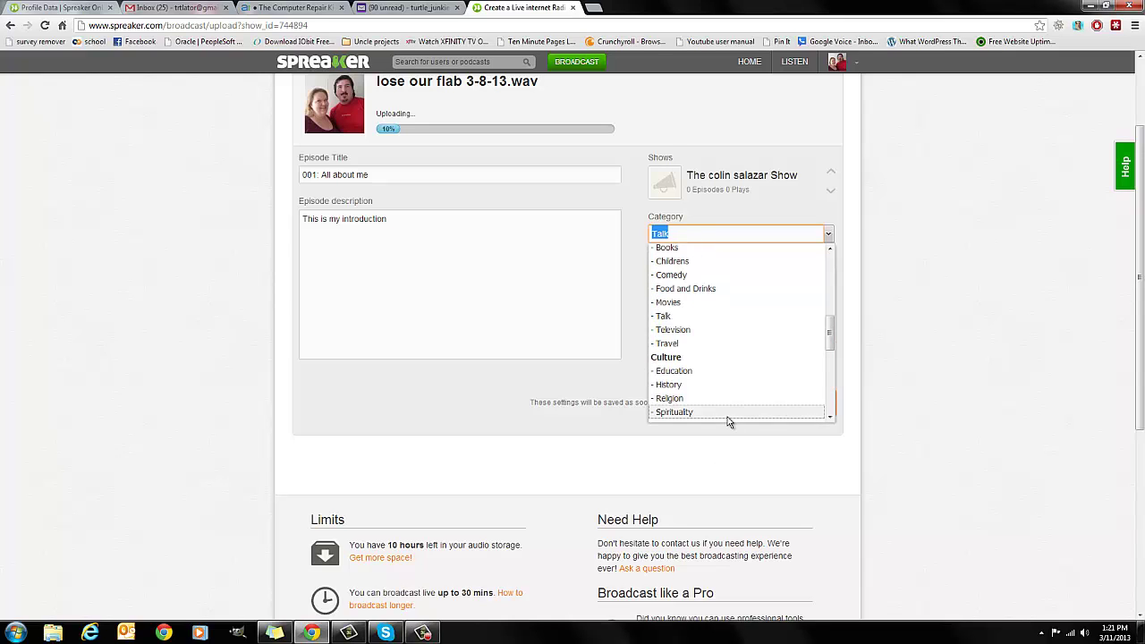
scroll(729, 422, "up", 1)
left_click(705, 376)
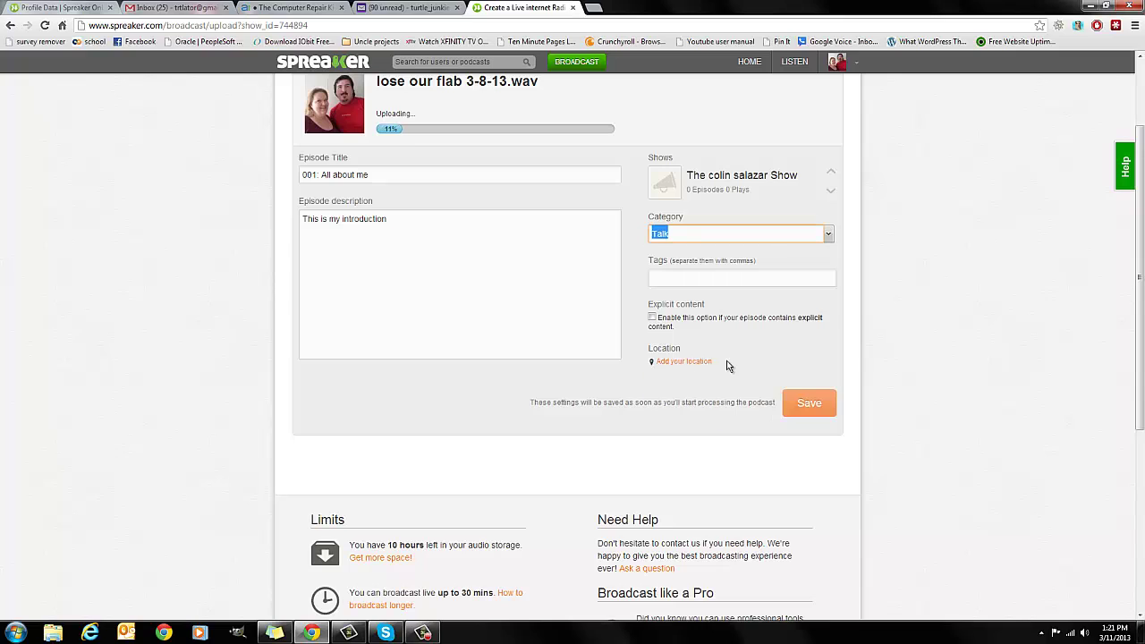
- Add tags 'intro, weight loss, life changes' and mark the episode as explicit content
left_click(739, 284)
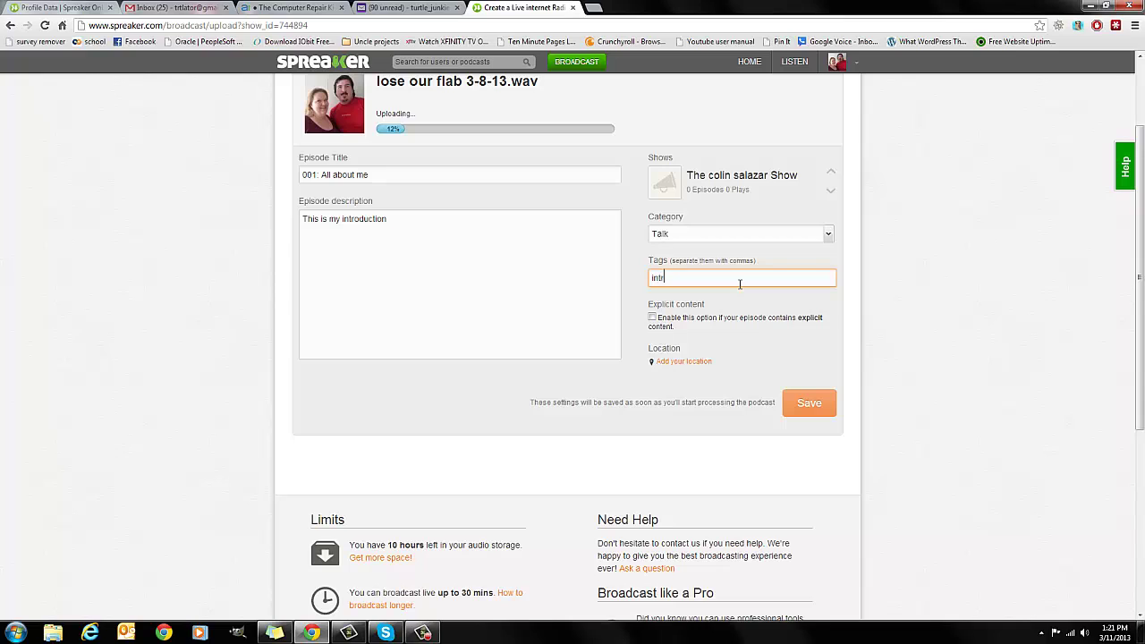
type(",")
scroll(739, 284, "up", 2)
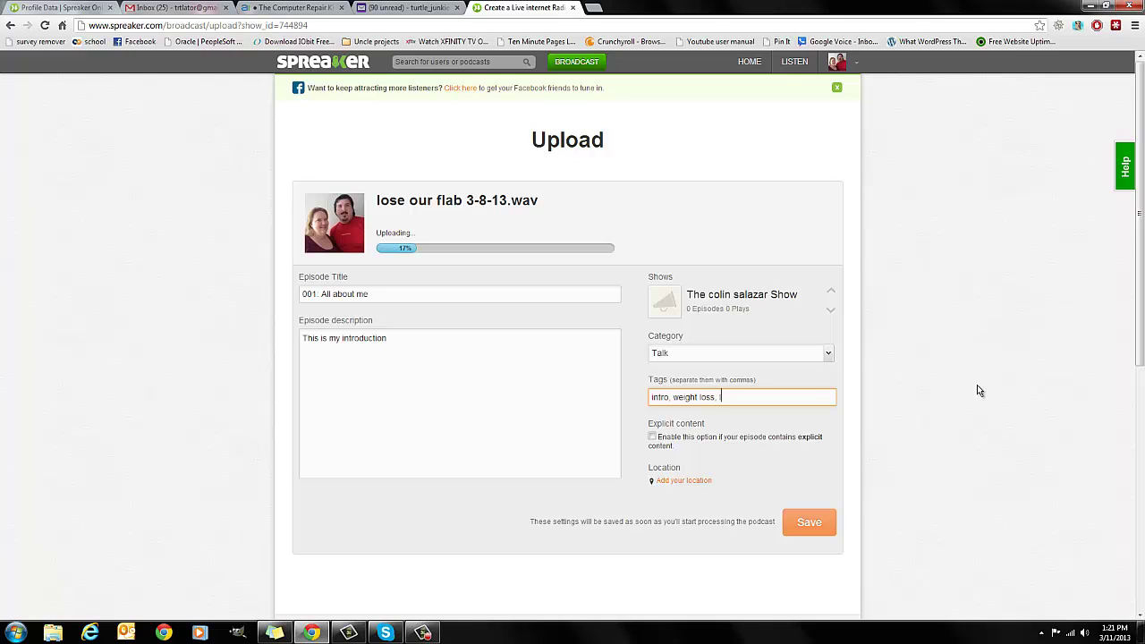
type("hanges")
left_click(653, 437)
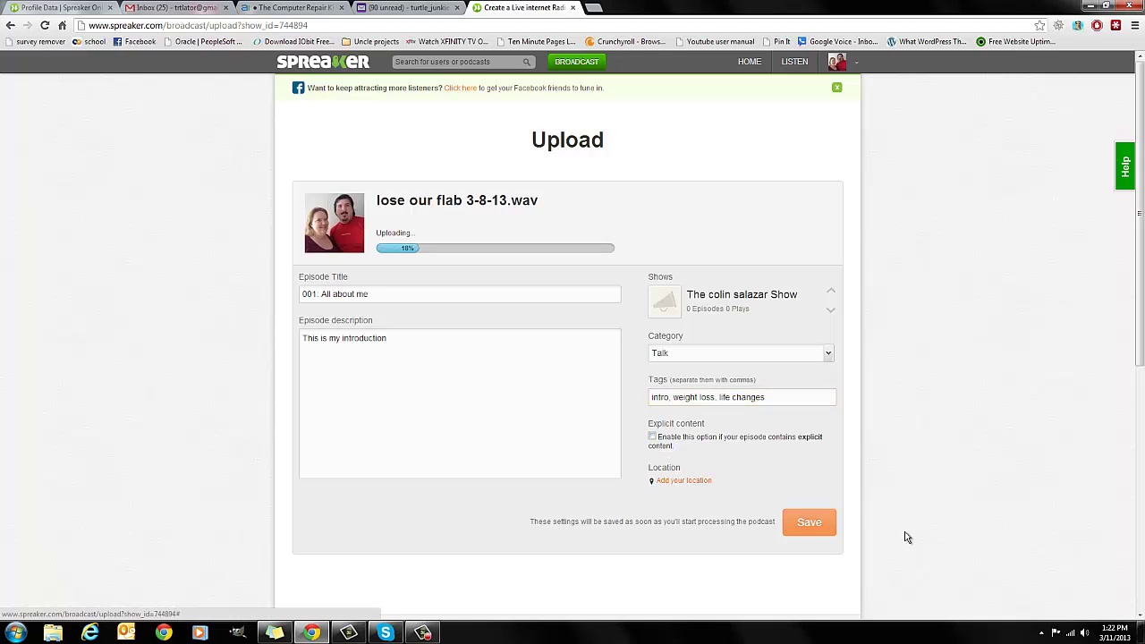
- Review the upload page and highlight the uploaded file's name
scroll(702, 447, "down", 1)
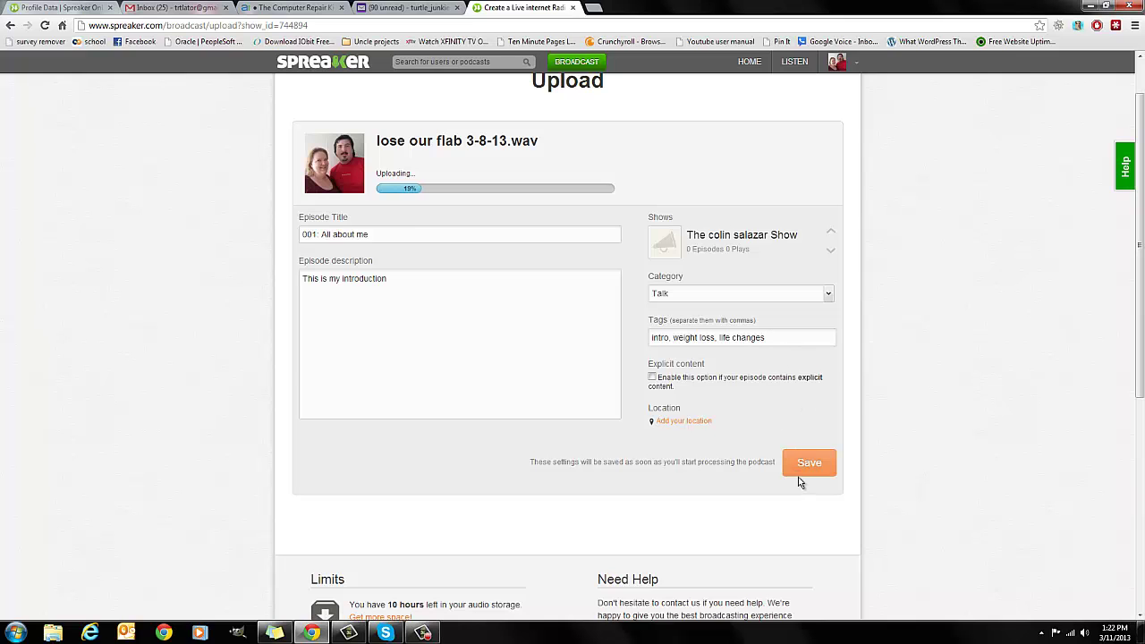
scroll(599, 469, "down", 2)
scroll(600, 468, "down", 3)
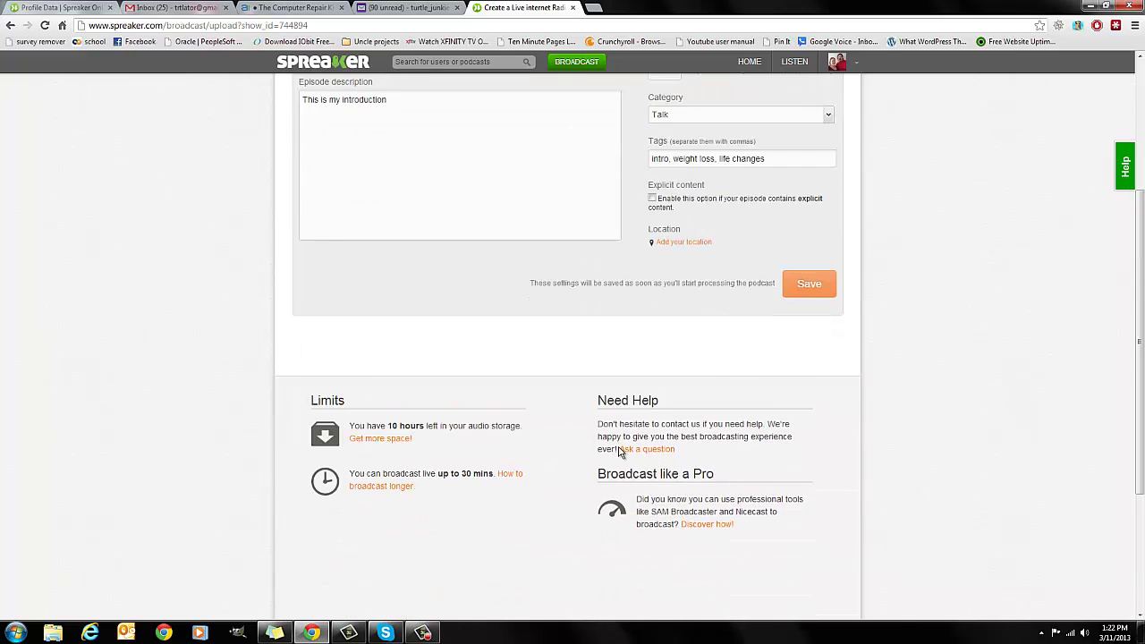
scroll(545, 434, "up", 1)
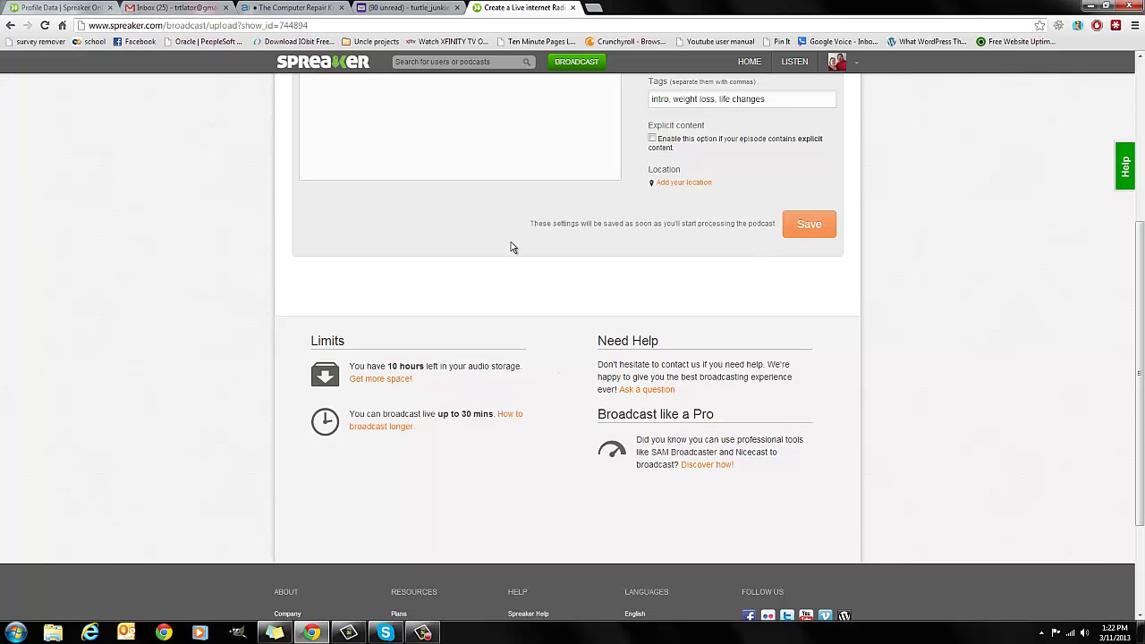
scroll(511, 242, "up", 4)
scroll(475, 328, "up", 1)
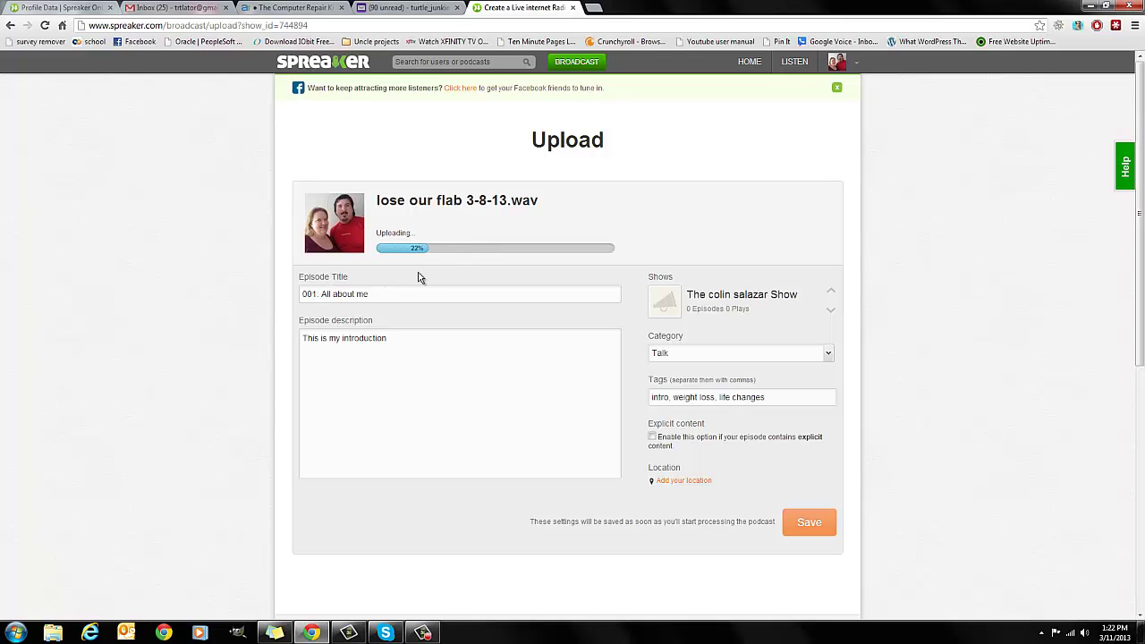
left_click_drag(541, 202, 560, 188)
- Dismiss the Facebook sharing banner and scroll back to the top of the page
left_click(836, 89)
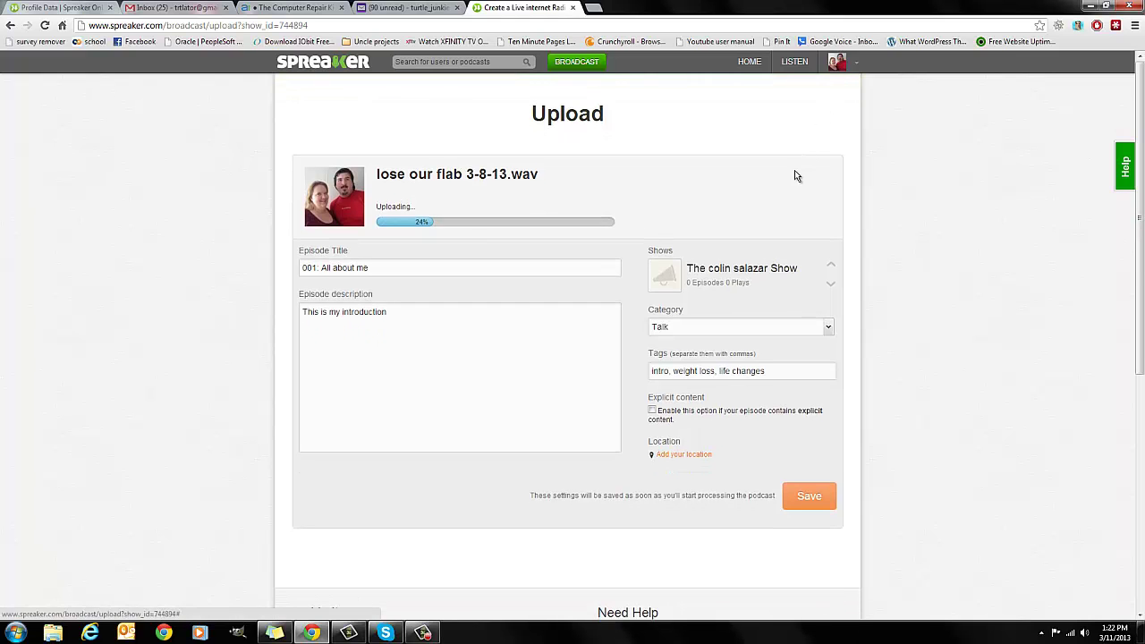
scroll(795, 176, "down", 5)
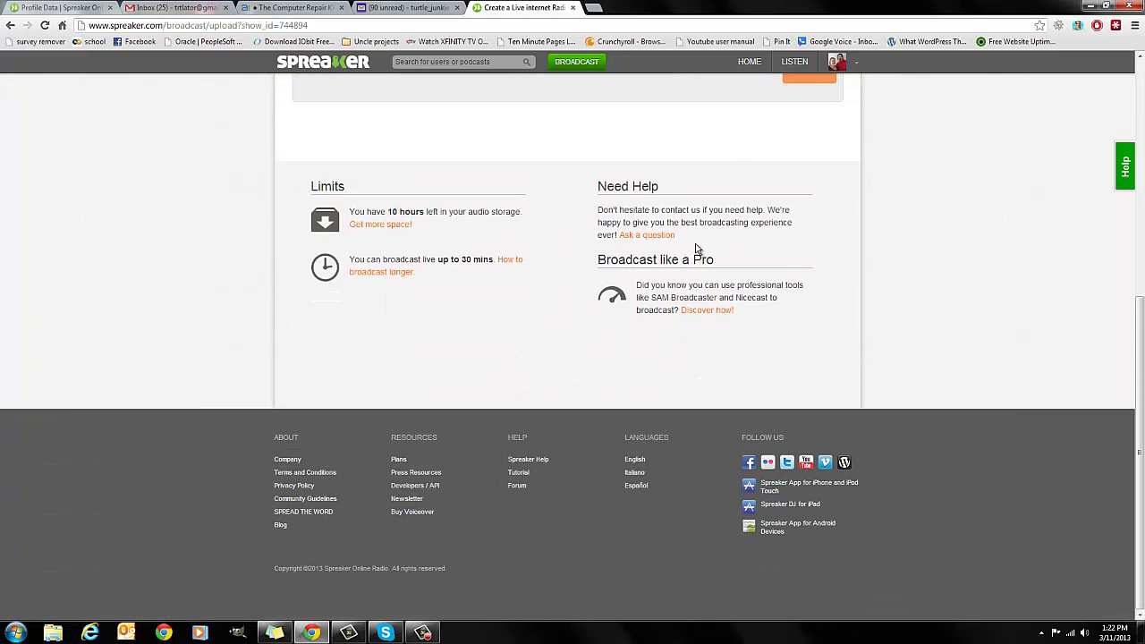
scroll(378, 313, "up", 2)
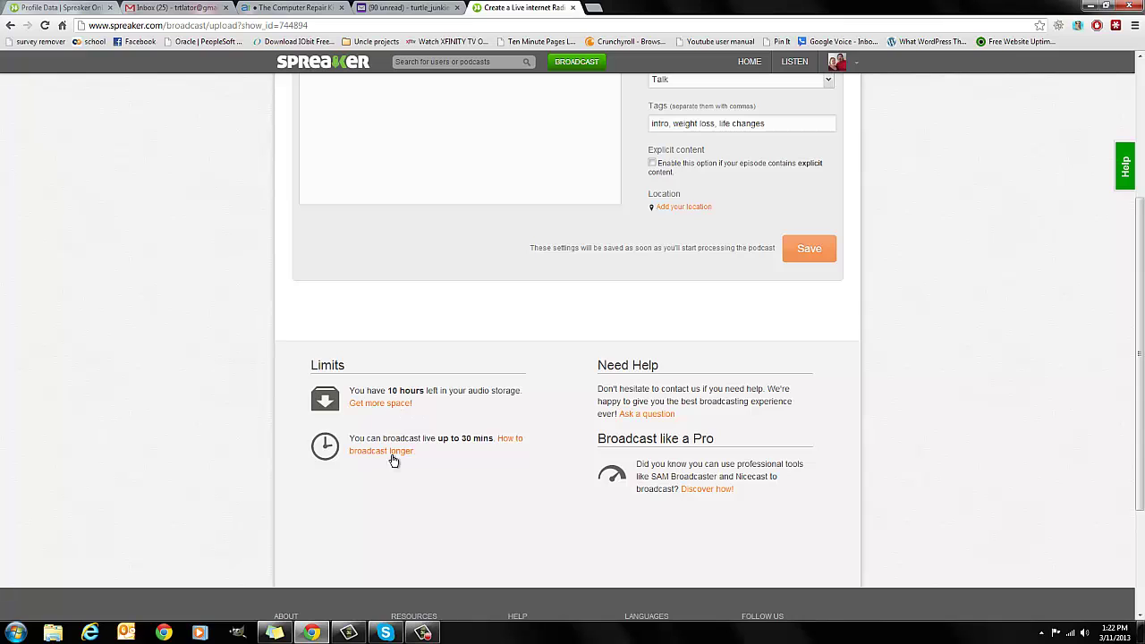
scroll(501, 437, "up", 1)
scroll(509, 439, "up", 1)
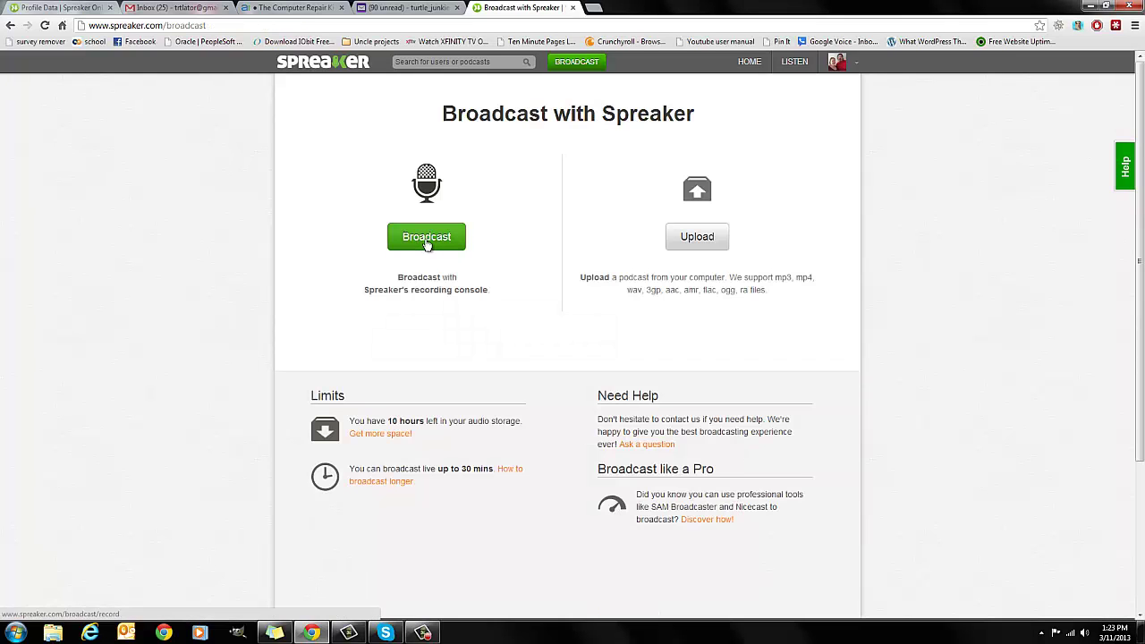
- Start a Broadcast episode titled '001: All about me' and continue to the console
left_click(427, 239)
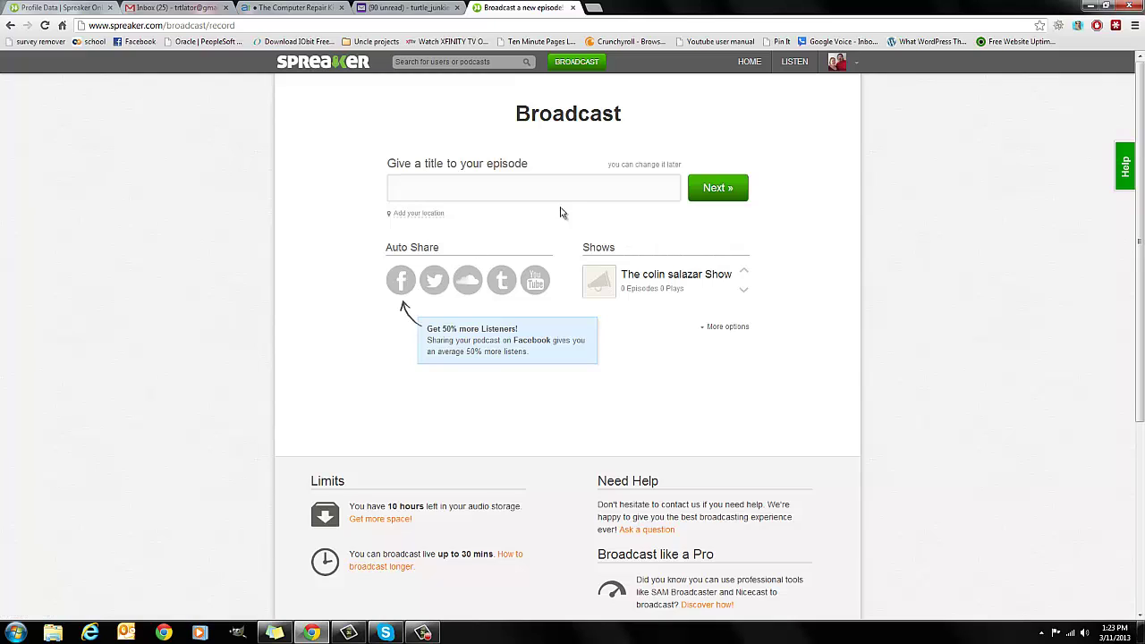
left_click(568, 196)
type("001")
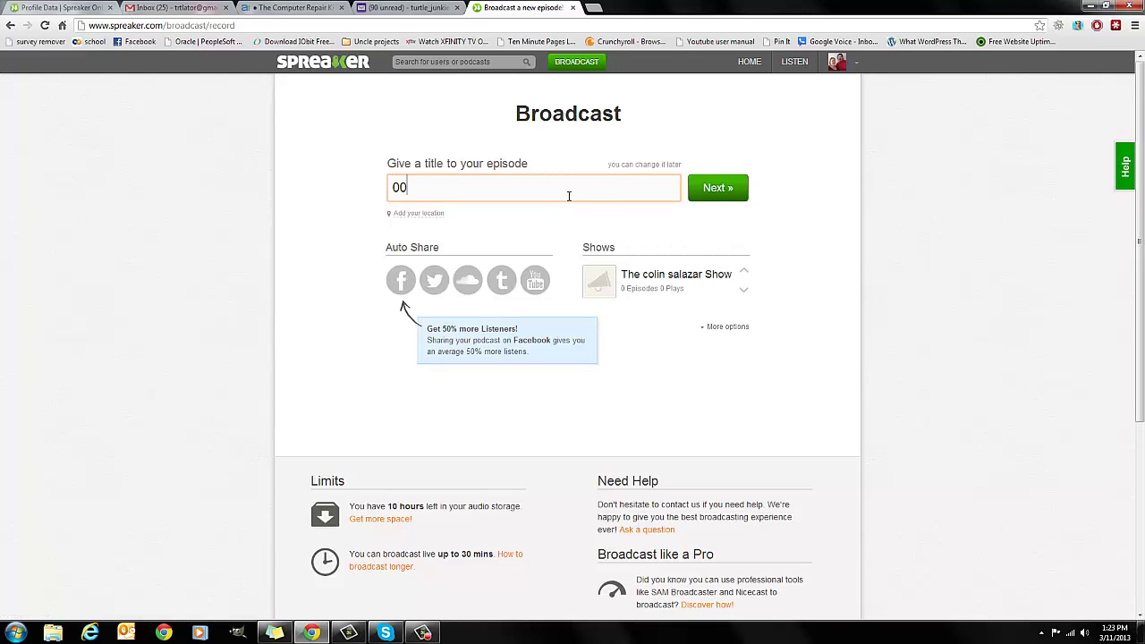
type(":a")
key("BackSpace")
type("All about m,e")
key("BackSpace")
key("BackSpace")
type("e")
left_click(418, 188)
left_click(720, 199)
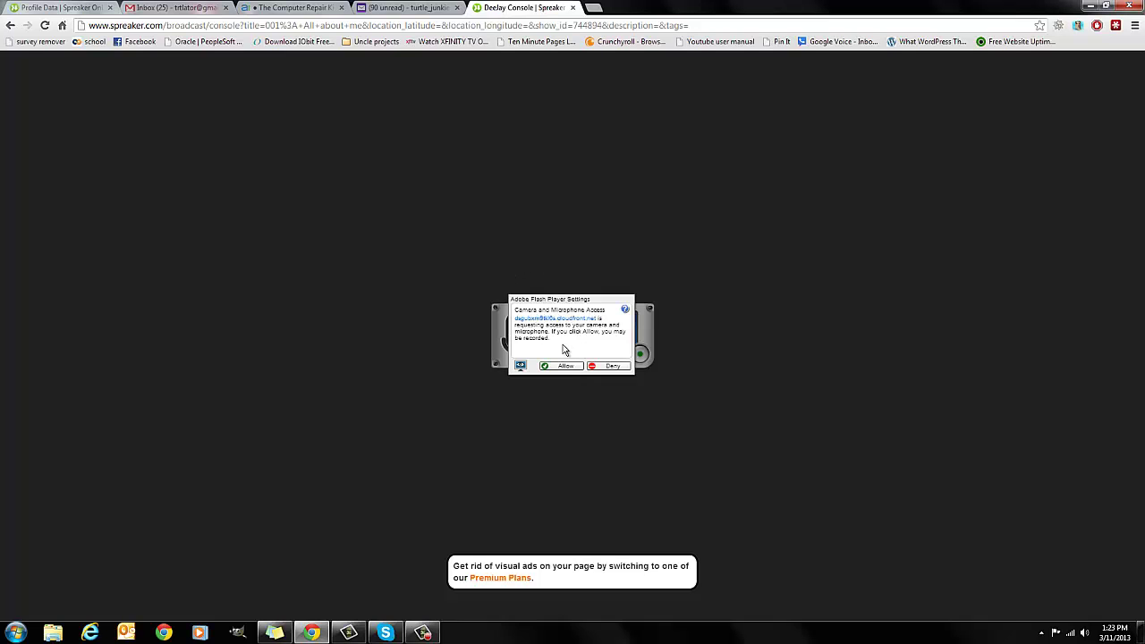
- Allow microphone access, choose 'Record a new podcast', start recording, and open the music library
left_click(559, 366)
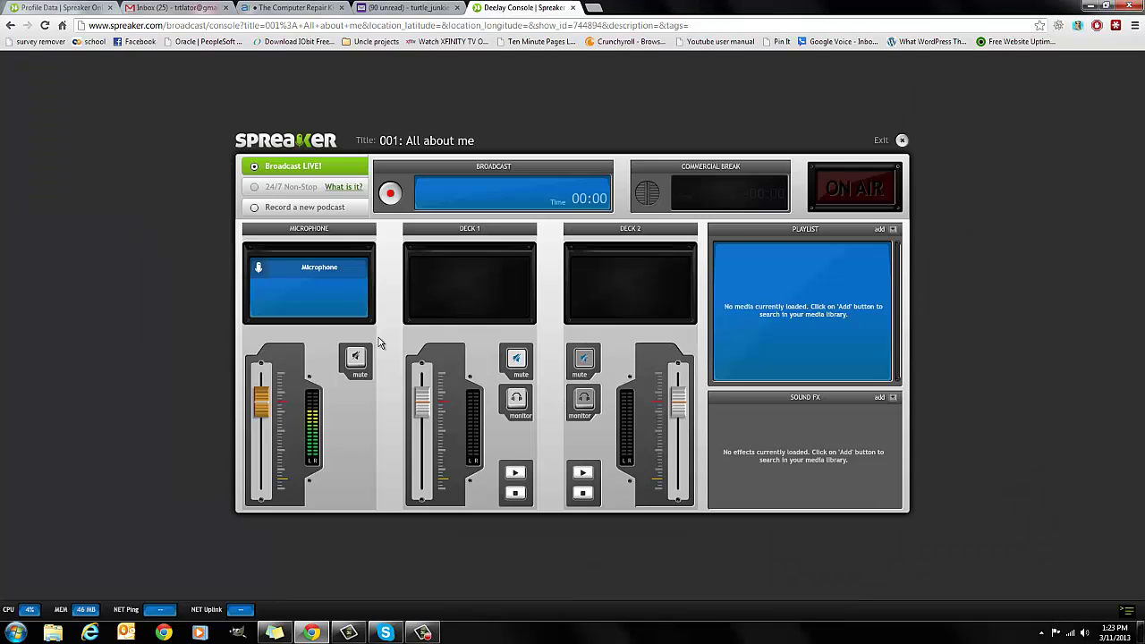
left_click(286, 211)
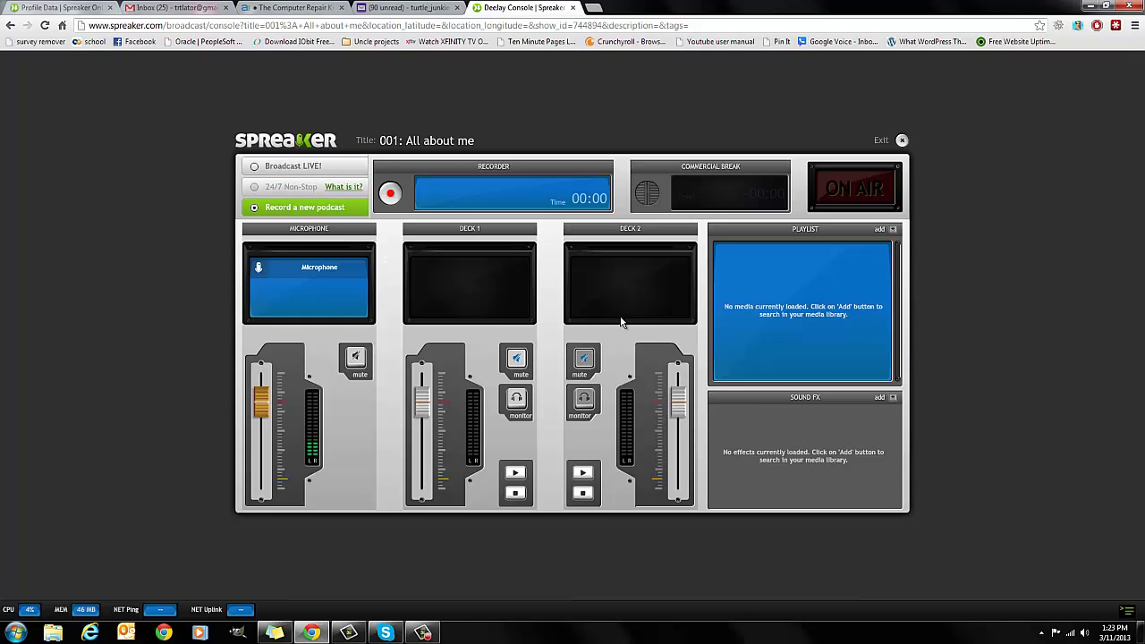
left_click(390, 196)
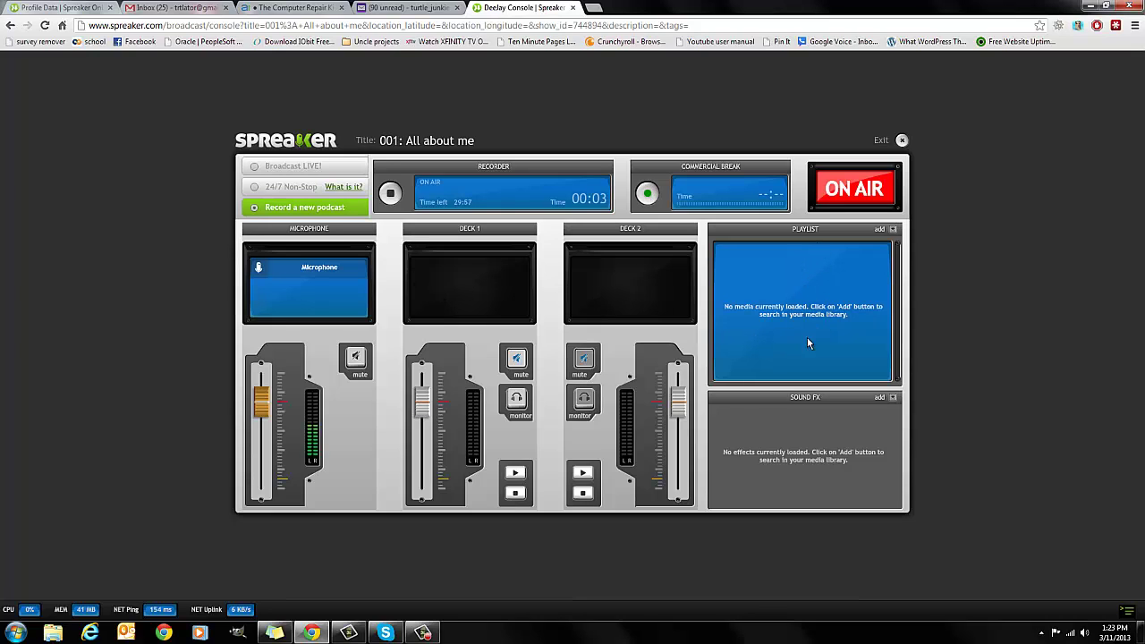
left_click(891, 230)
left_click(408, 291)
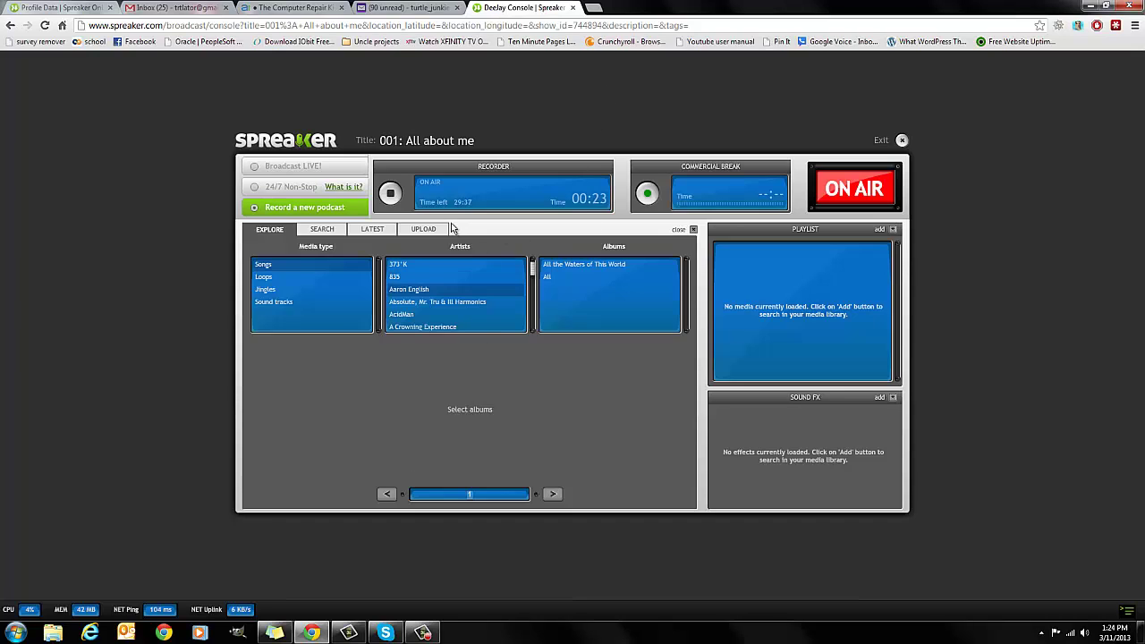
- From 835's album I'M A GENIUS, add Funny Death, Shame It and Slapdash to the playlist
left_click(430, 276)
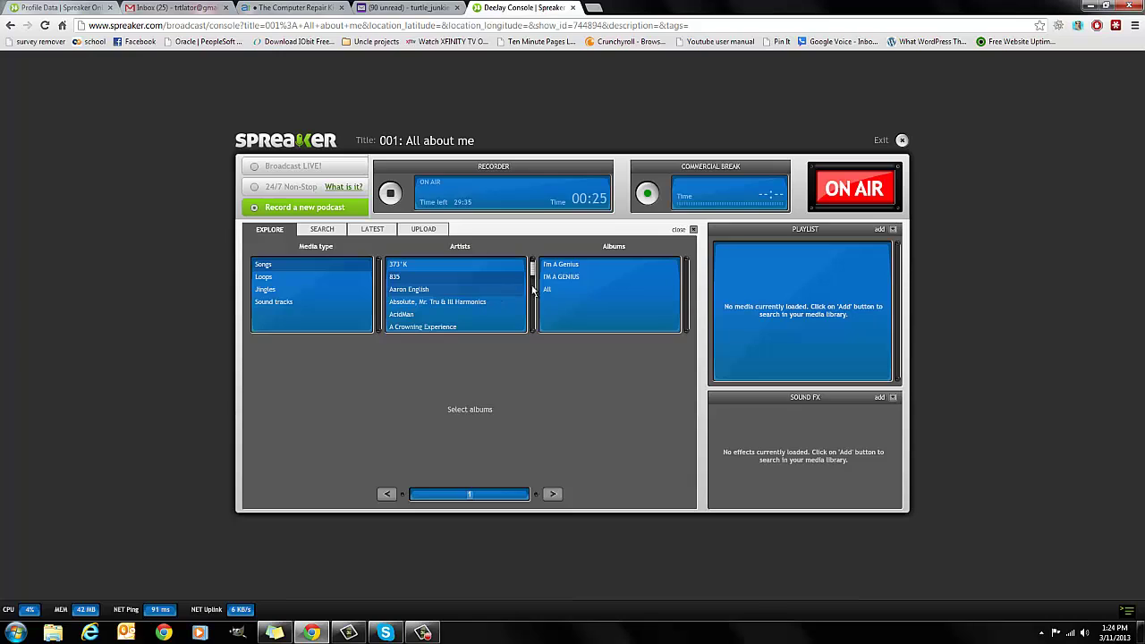
left_click(561, 277)
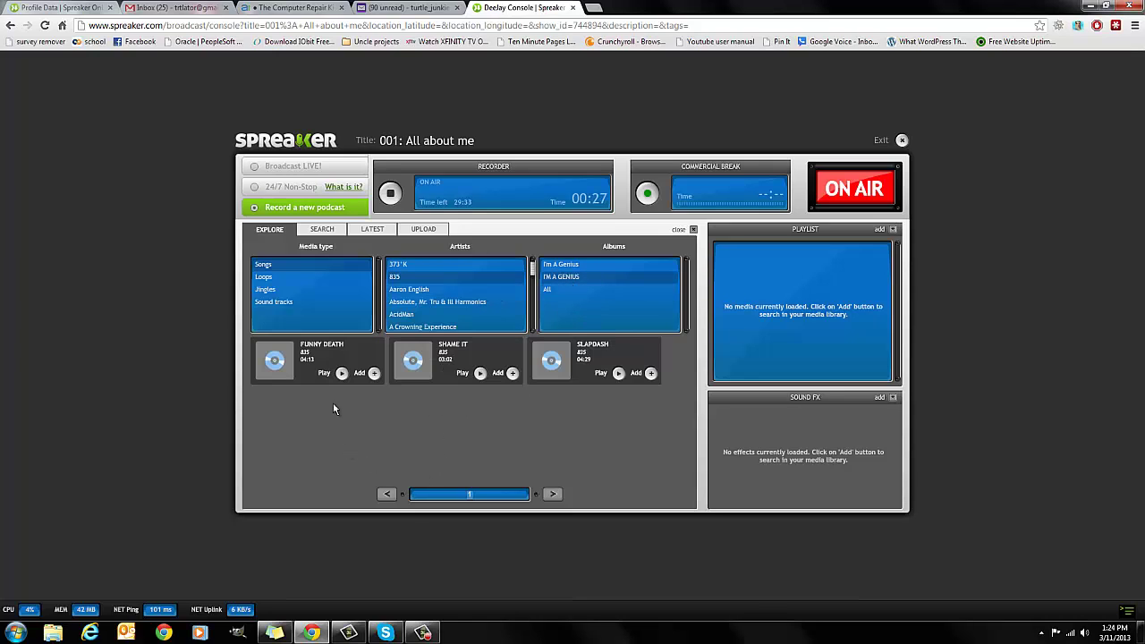
left_click(341, 372)
left_click(342, 373)
left_click(374, 373)
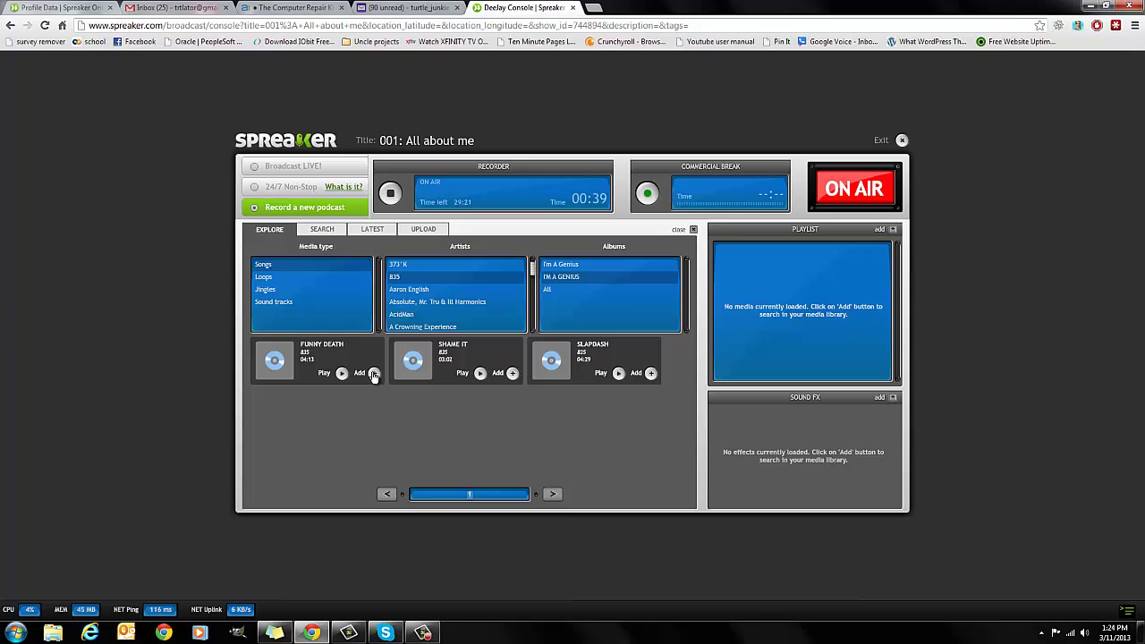
left_click(512, 373)
left_click(650, 373)
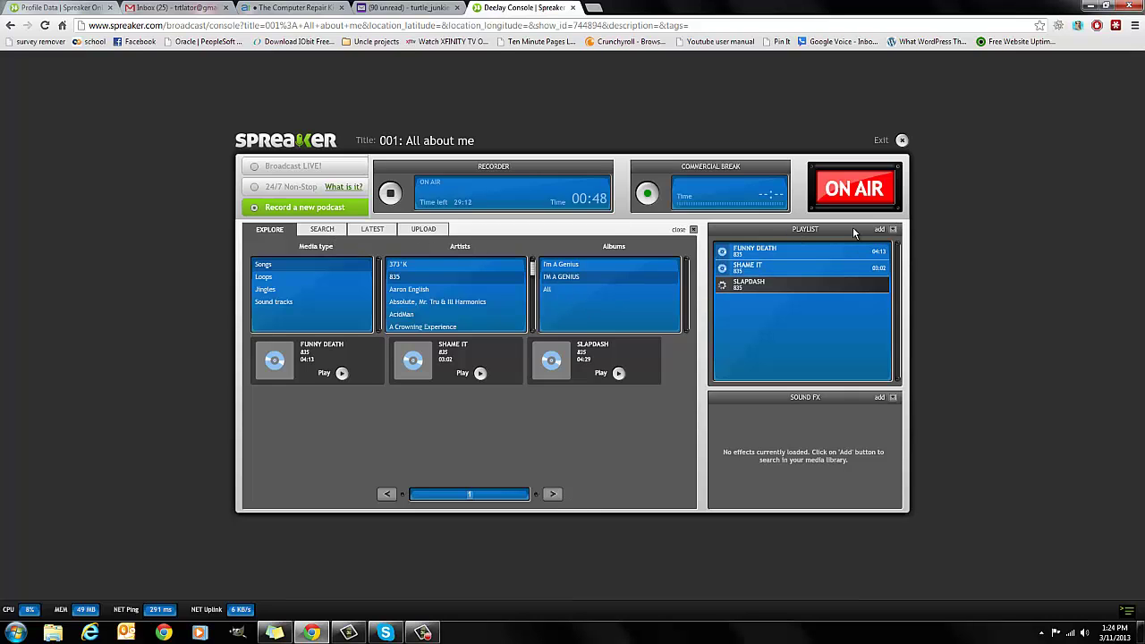
left_click(693, 229)
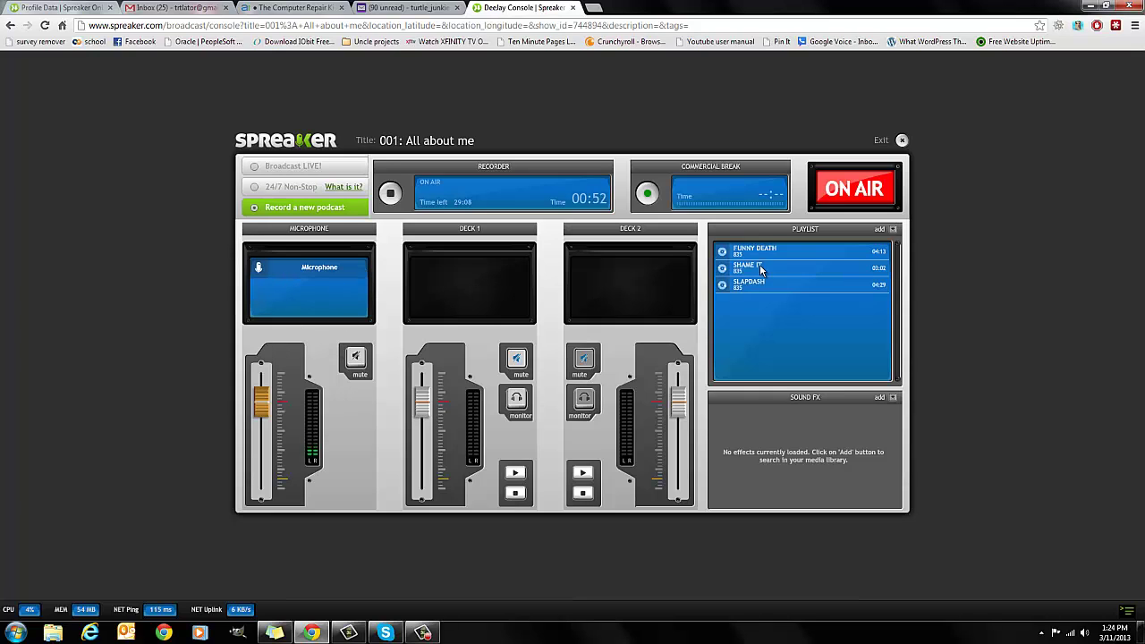
- Load Funny Death onto Deck 1, test playback, and unmute Deck 1
double_click(803, 252)
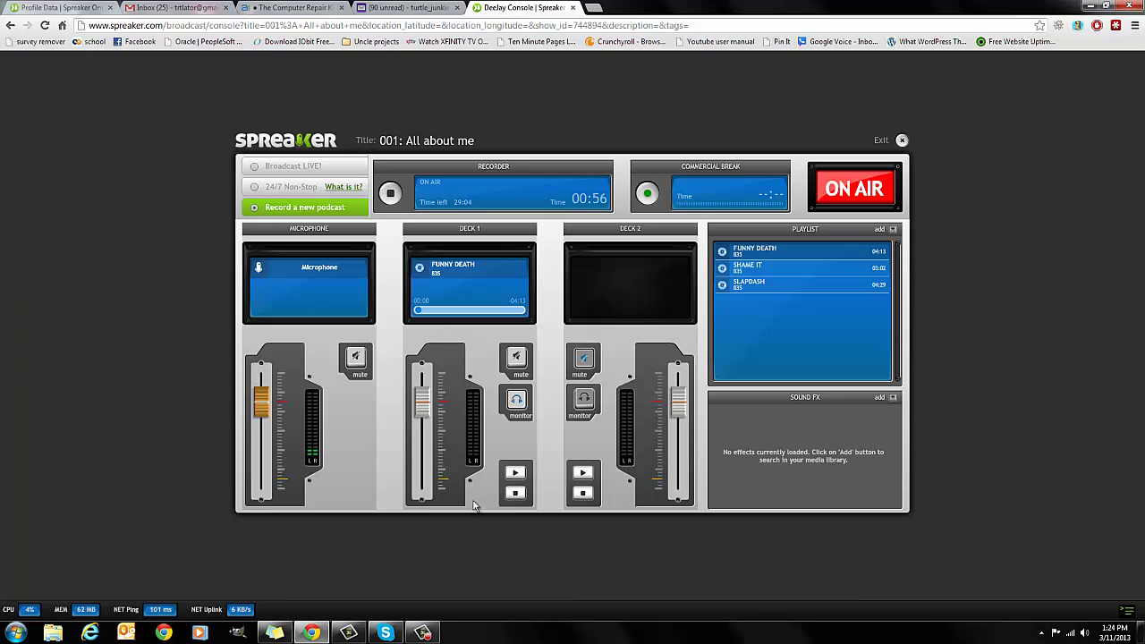
left_click(516, 476)
left_click(515, 493)
left_click(516, 358)
left_click(356, 359)
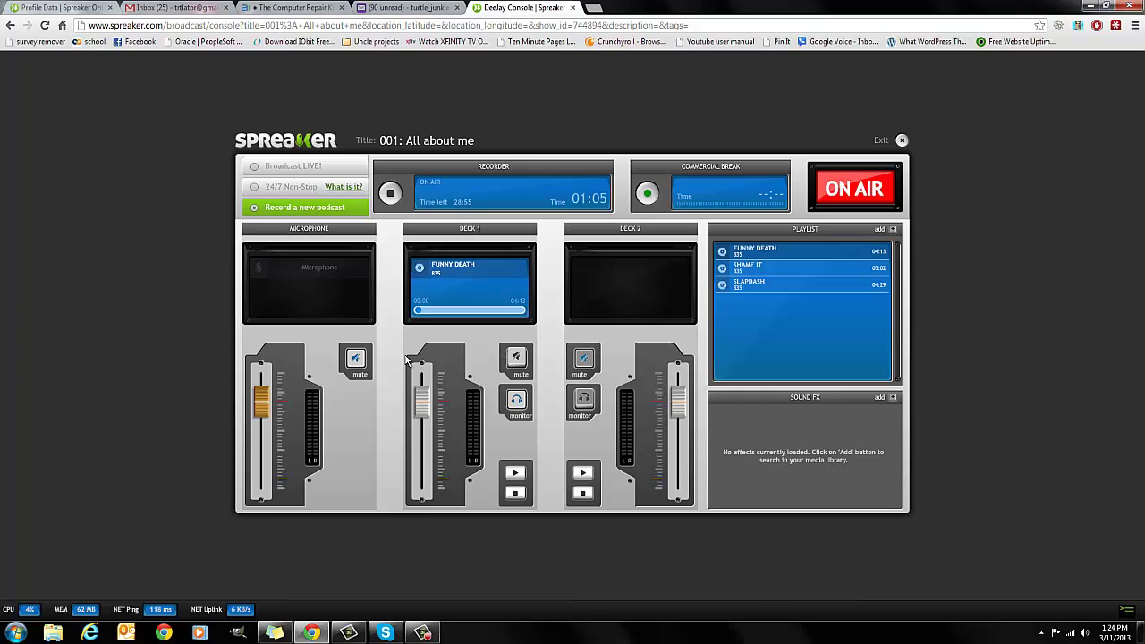
left_click(355, 362)
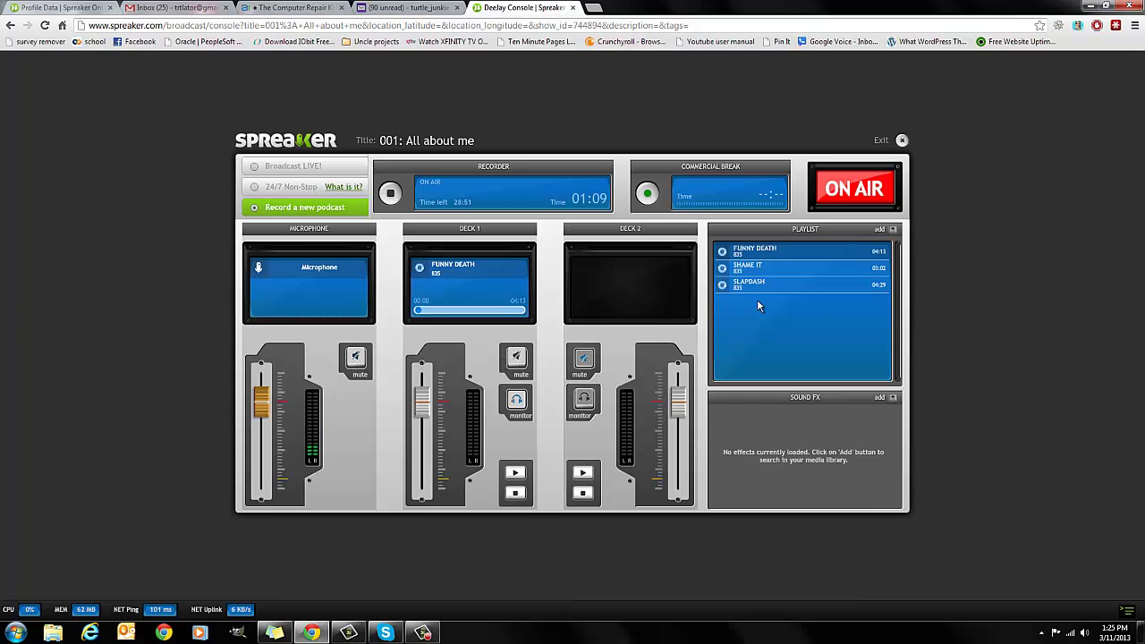
- Load Slapdash onto Deck 2, play and pause both decks, then stop recording
mouse_move(766, 285)
left_mouse_down()
mouse_move(731, 313)
mouse_move(618, 309)
mouse_move(619, 288)
left_mouse_up()
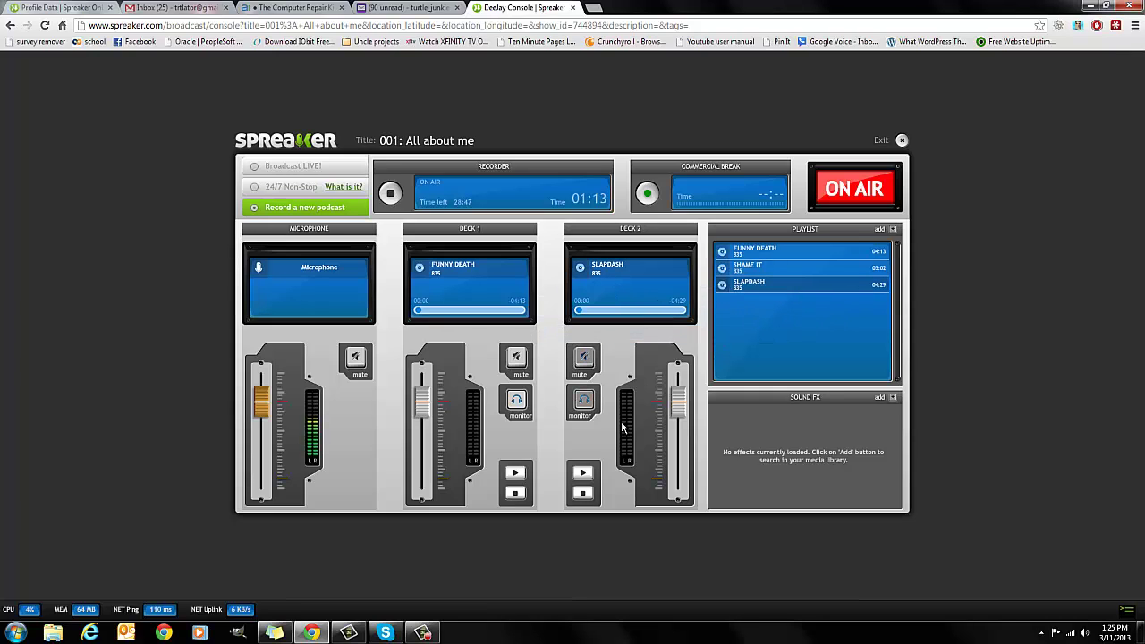
left_click(514, 473)
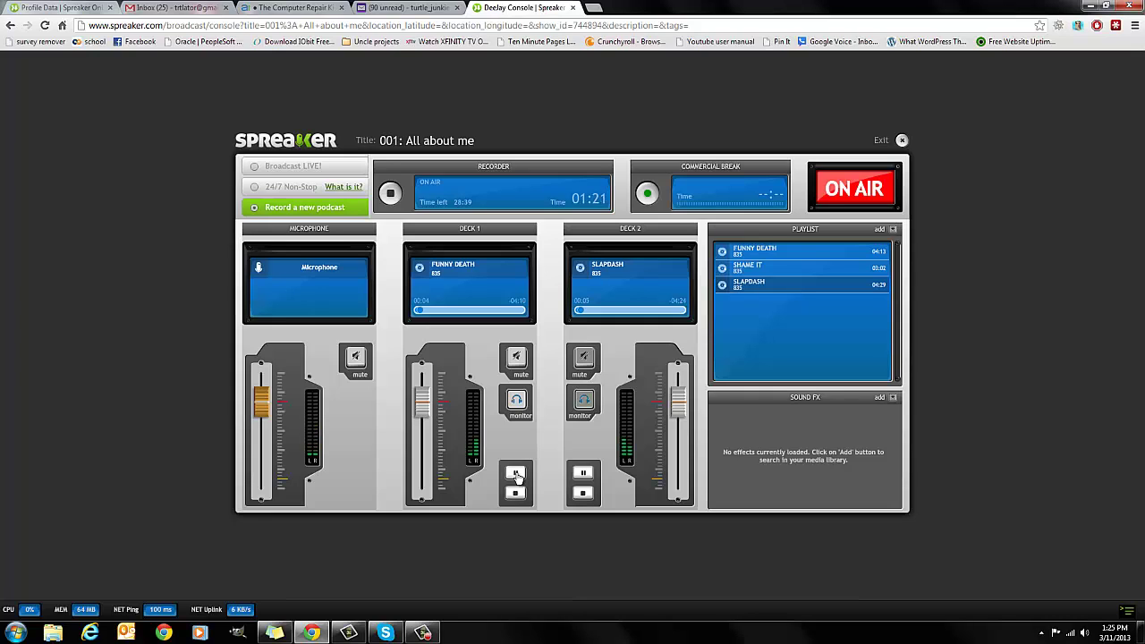
left_click(515, 474)
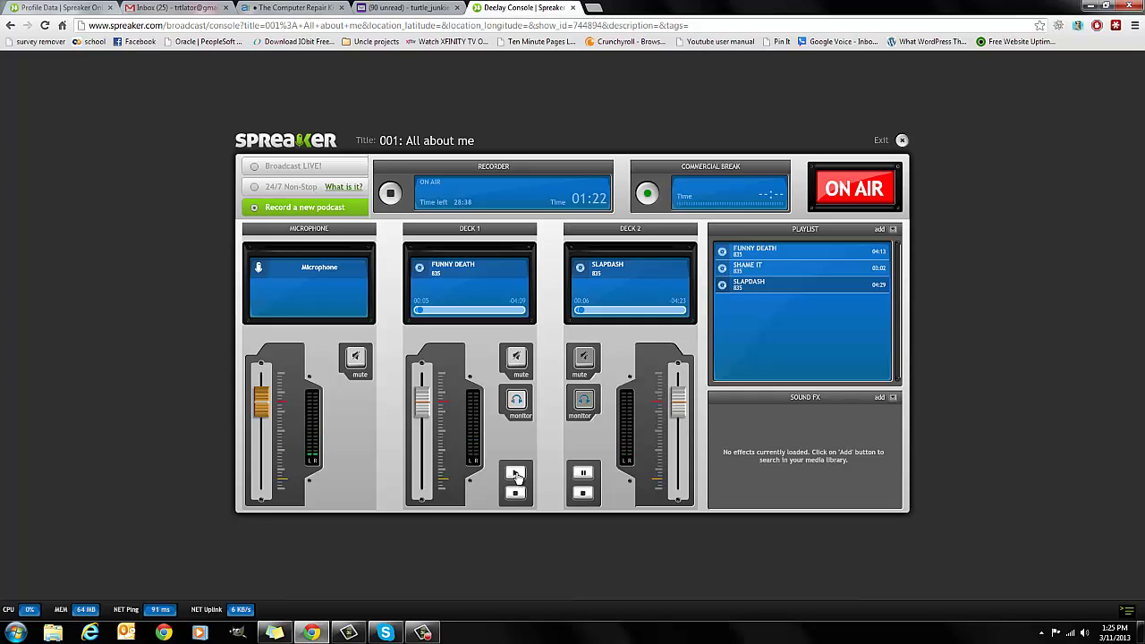
left_click(579, 474)
left_click(390, 195)
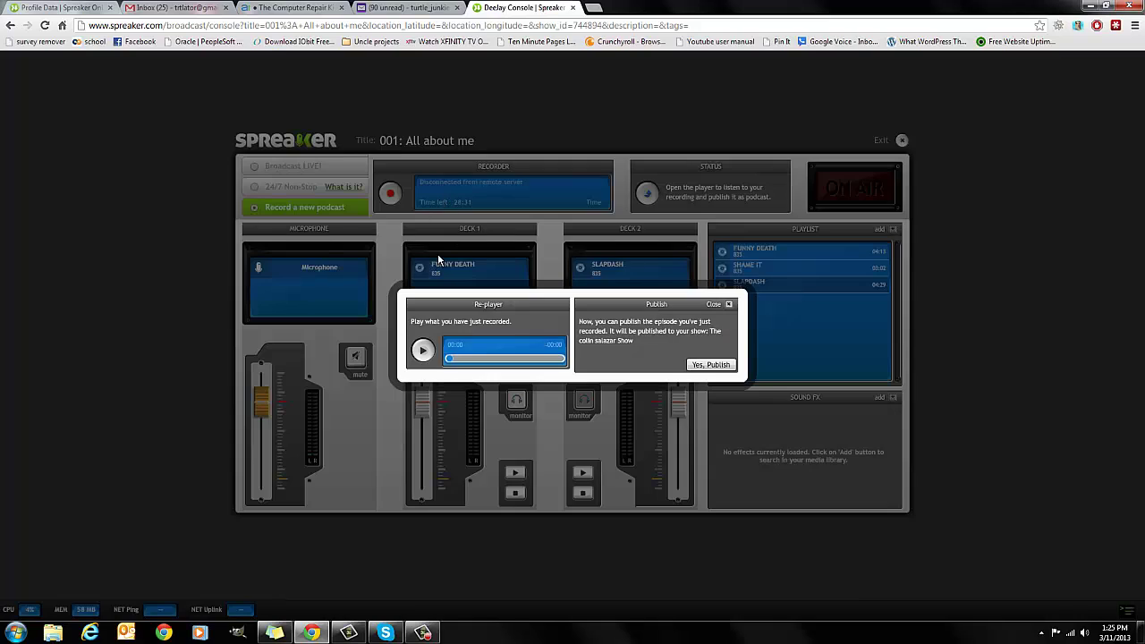
- Play back part of the recording, close the publish window unpublished, and exit the console
left_click(422, 352)
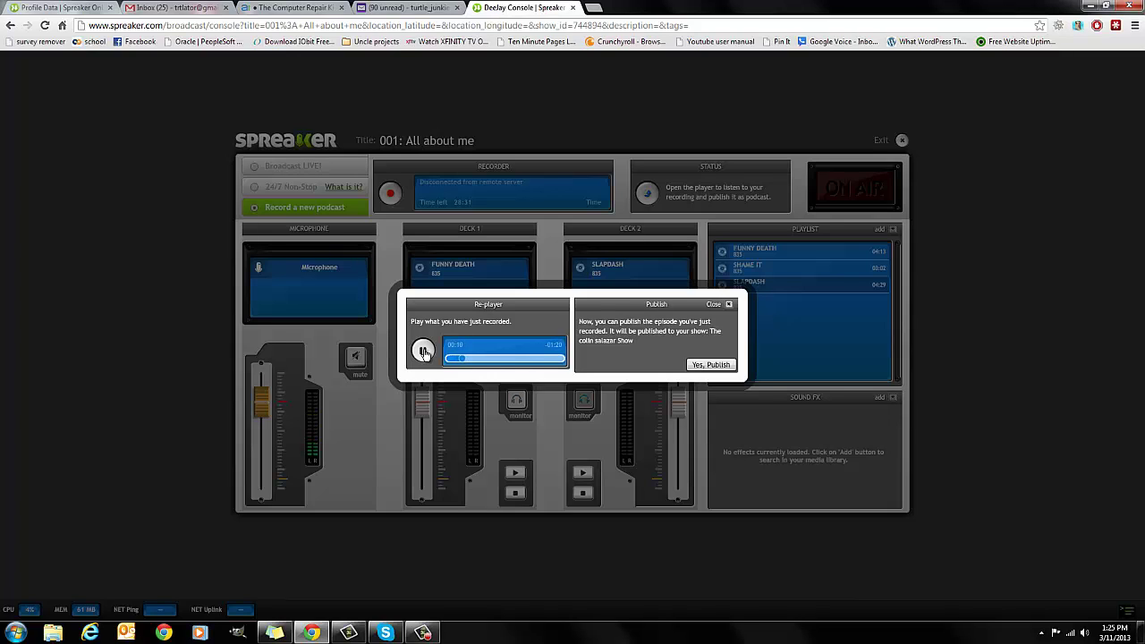
left_click(424, 353)
left_click(730, 305)
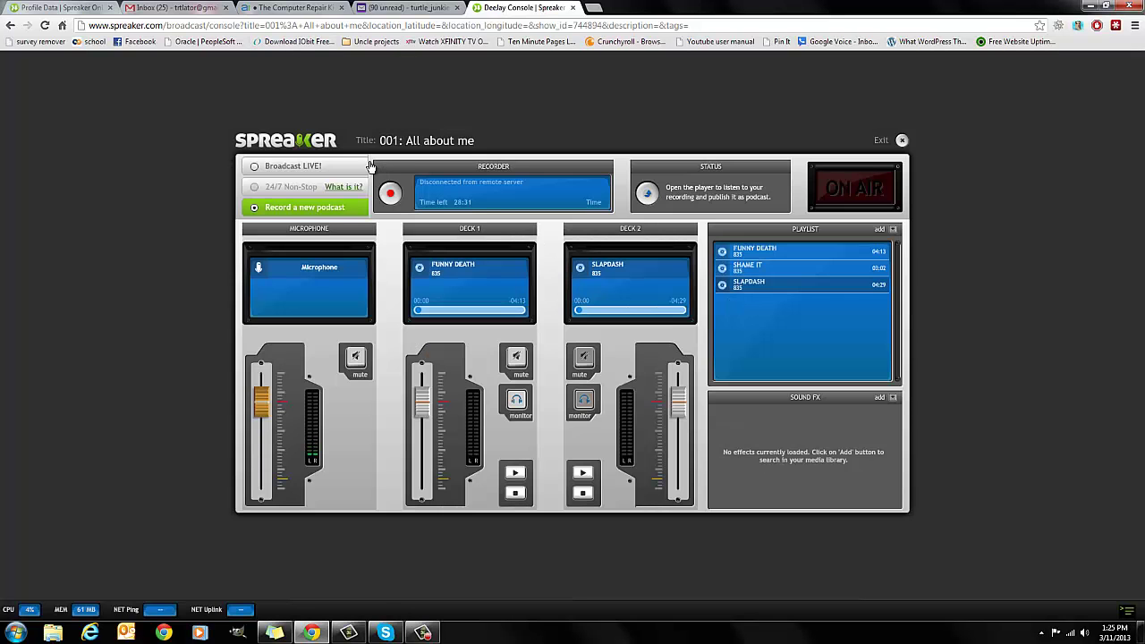
left_click(902, 141)
- Confirm exiting the console and go to the account dashboard via the Spreaker logo
left_click(518, 347)
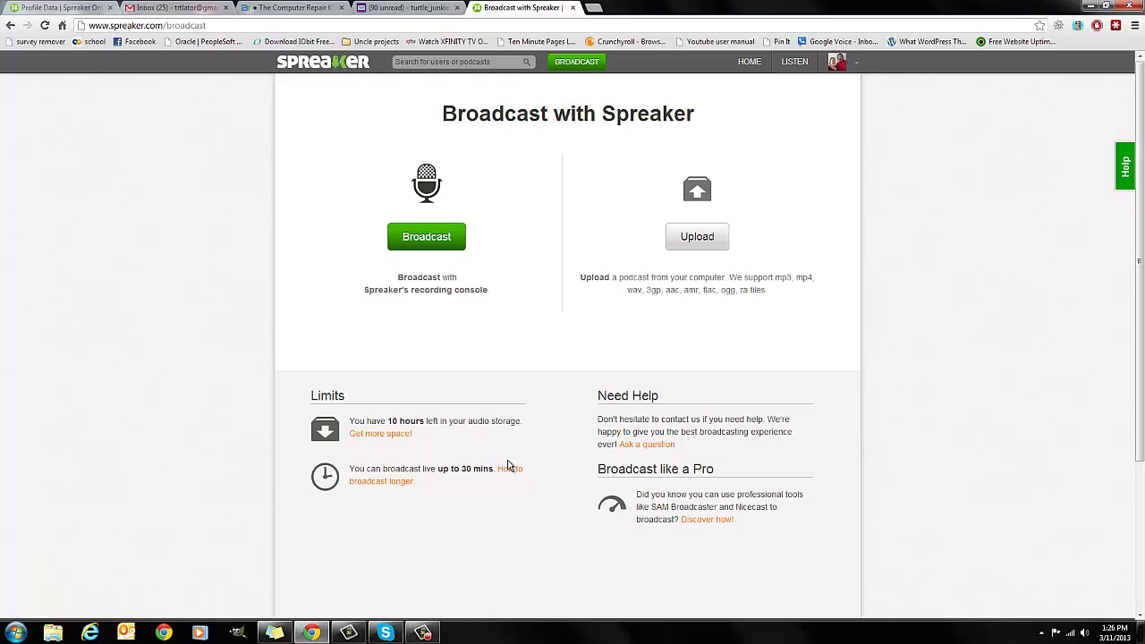
left_click(304, 64)
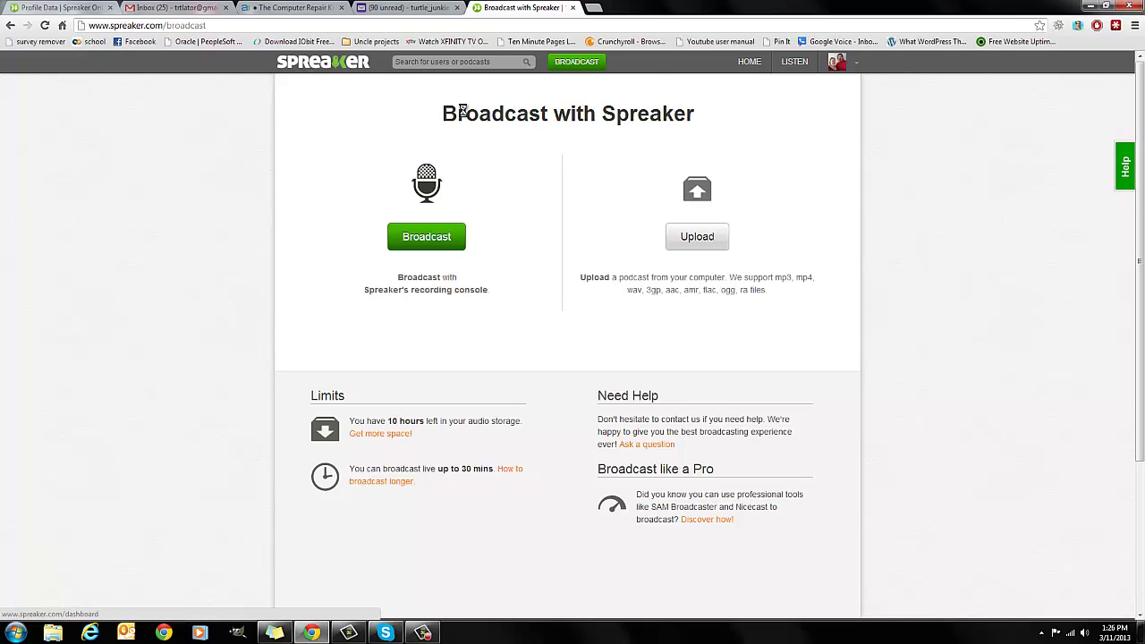